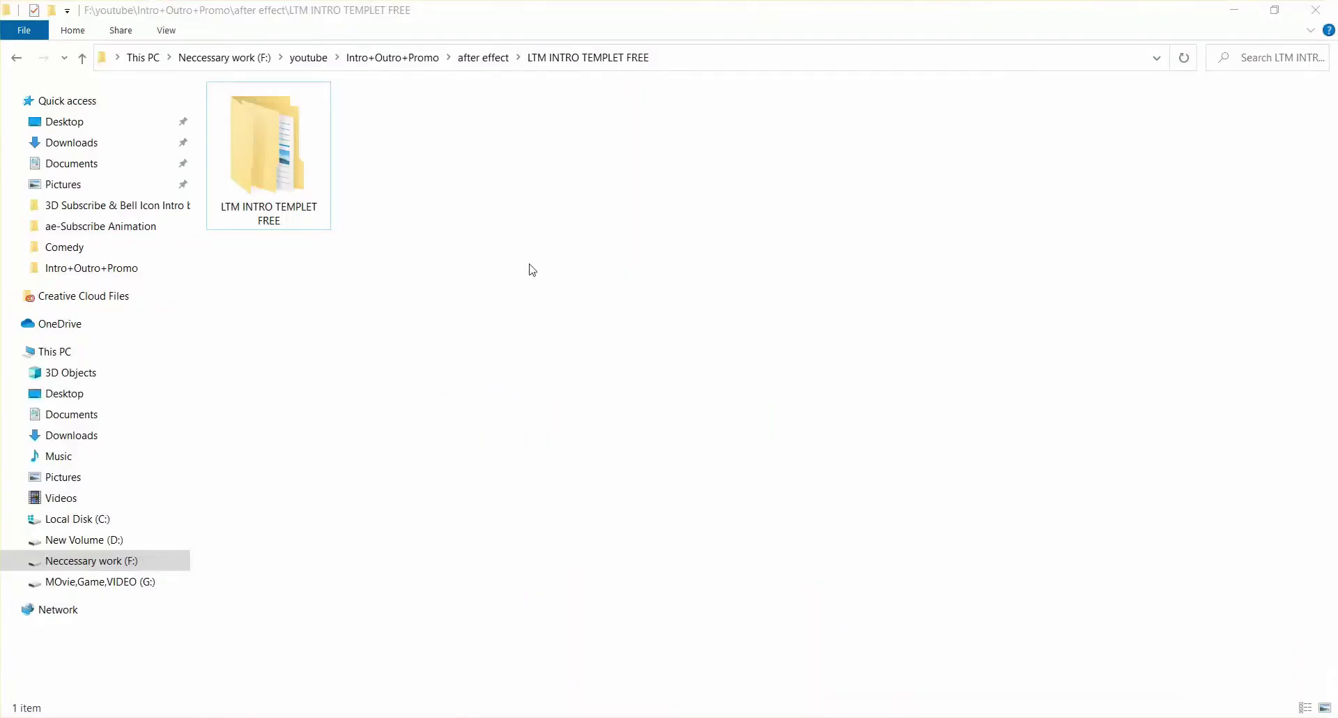
# - Open LOGO INTRO BY LEARNING TECH MEDIA.aep from the LTM INTRO TEMPLET FREE project folder
pyautogui.doubleClick(304, 178)
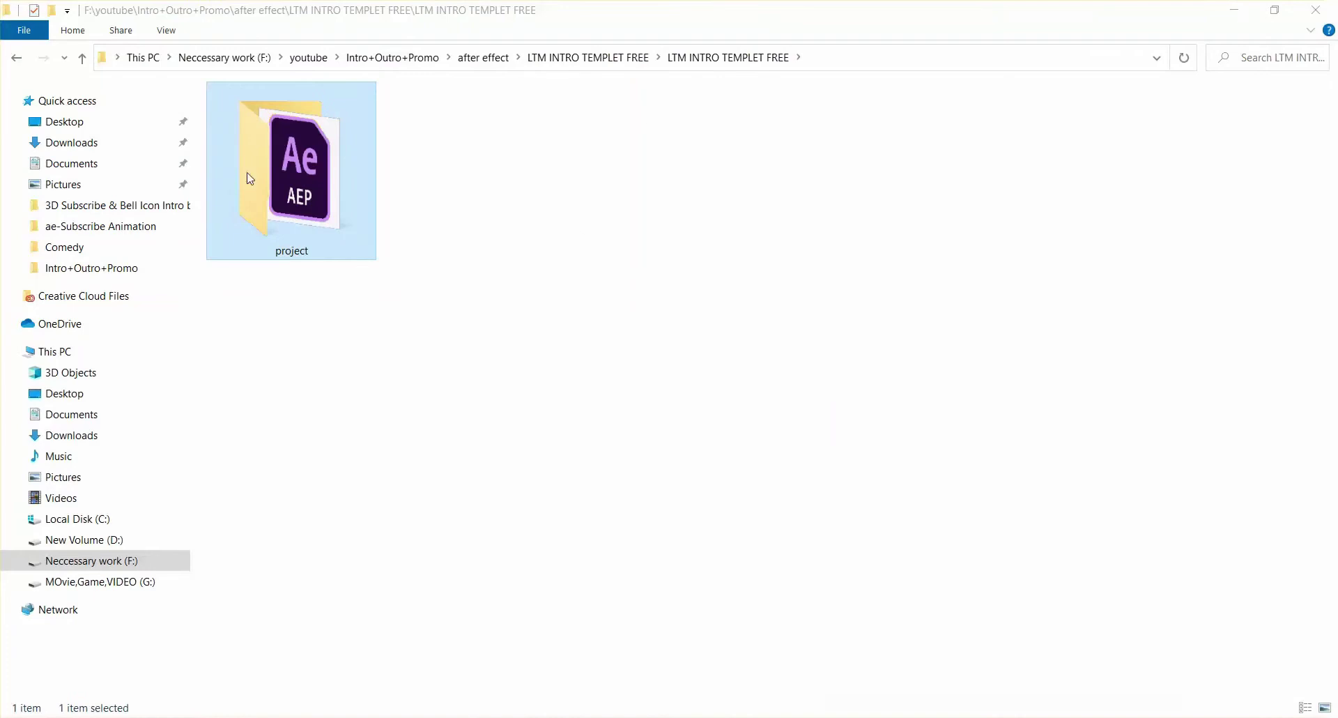
pyautogui.doubleClick(259, 204)
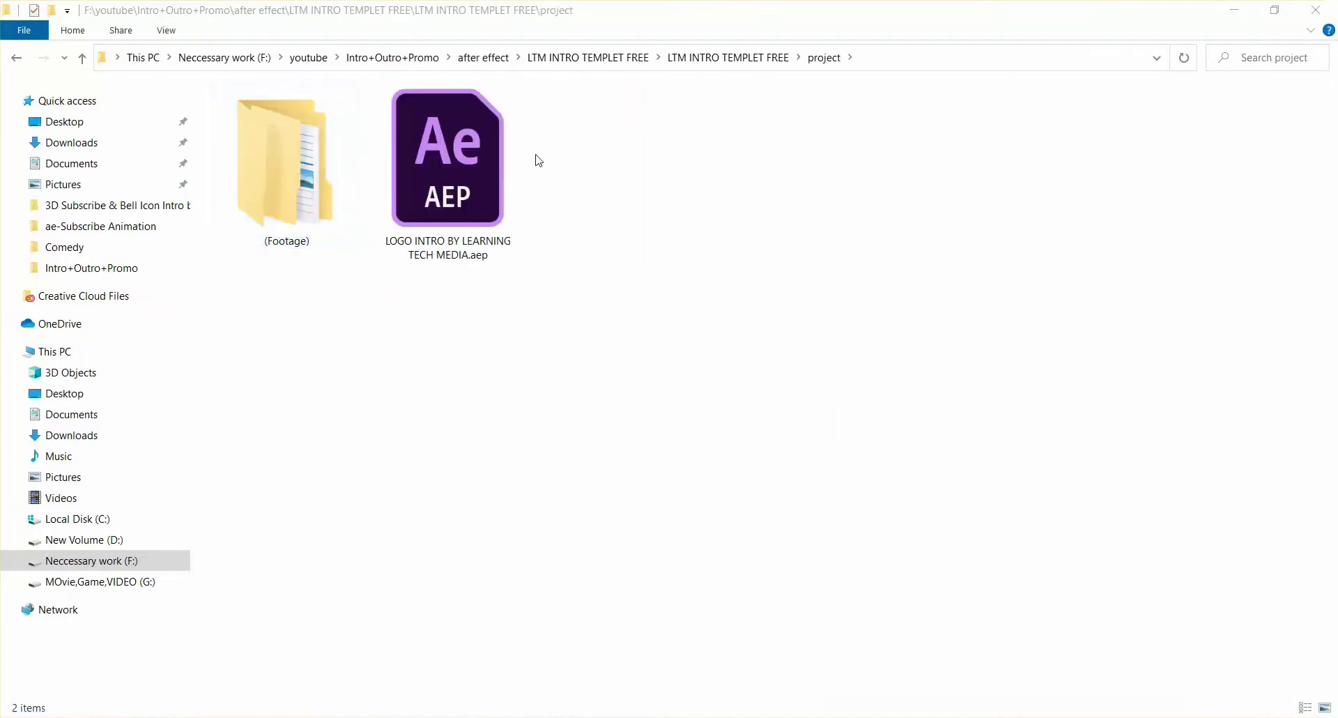
pyautogui.click(428, 137)
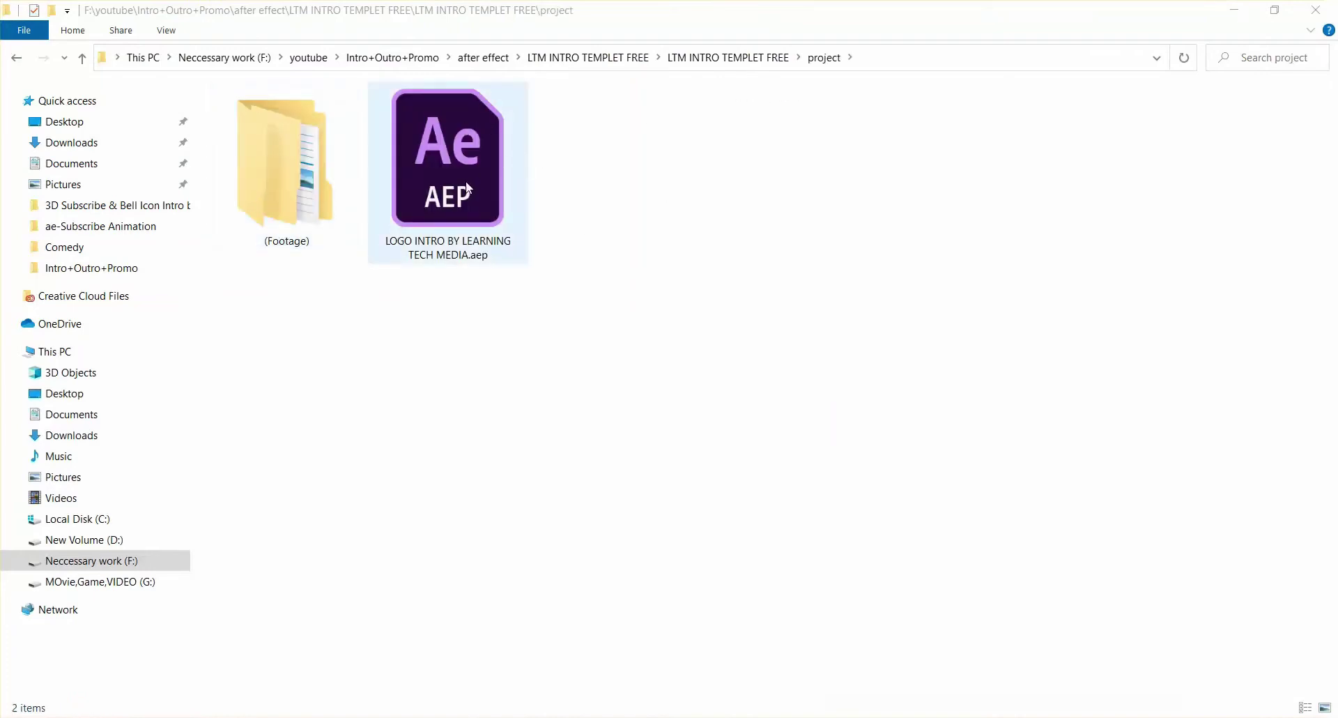
pyautogui.click(589, 317)
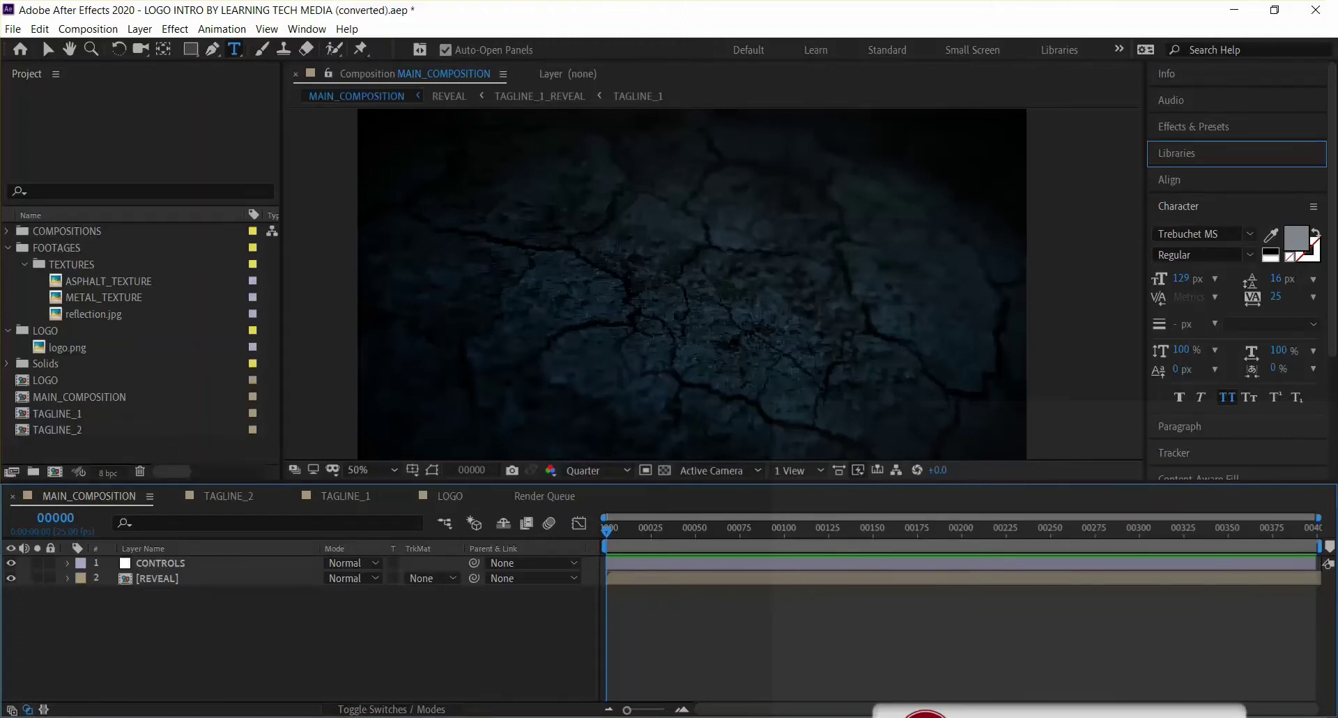
# - Go to the template's (Footage) > LOGO folder in File Explorer
pyautogui.click(448, 714)
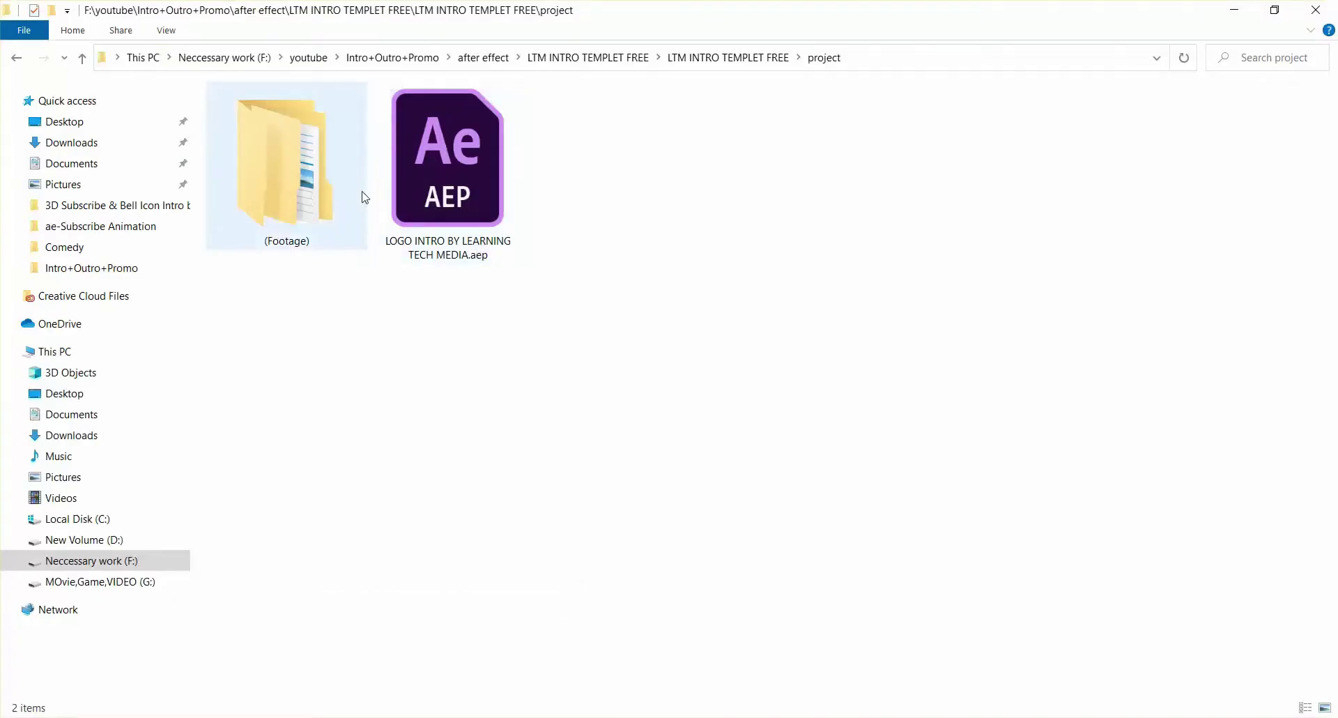
pyautogui.doubleClick(332, 194)
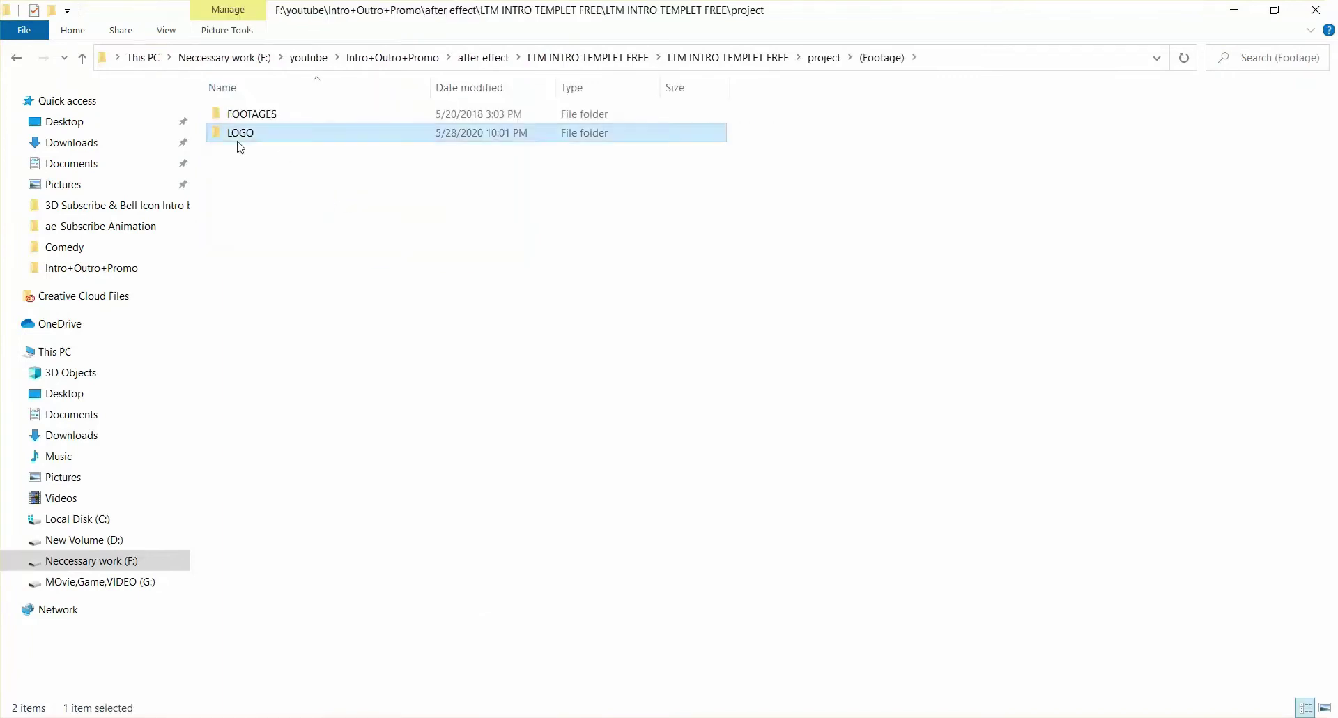
pyautogui.doubleClick(239, 139)
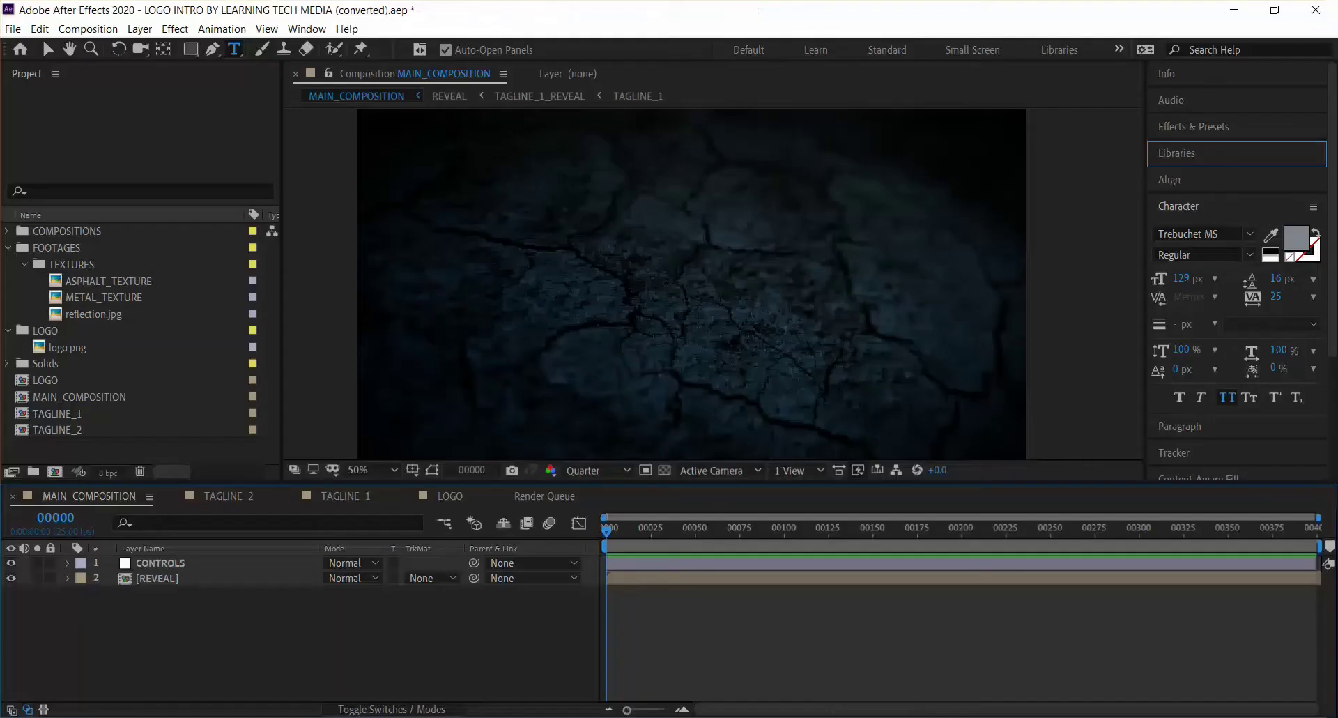
# - Drag logo.png from the LOGO folder into the After Effects Project panel
pyautogui.click(837, 662)
pyautogui.click(446, 666)
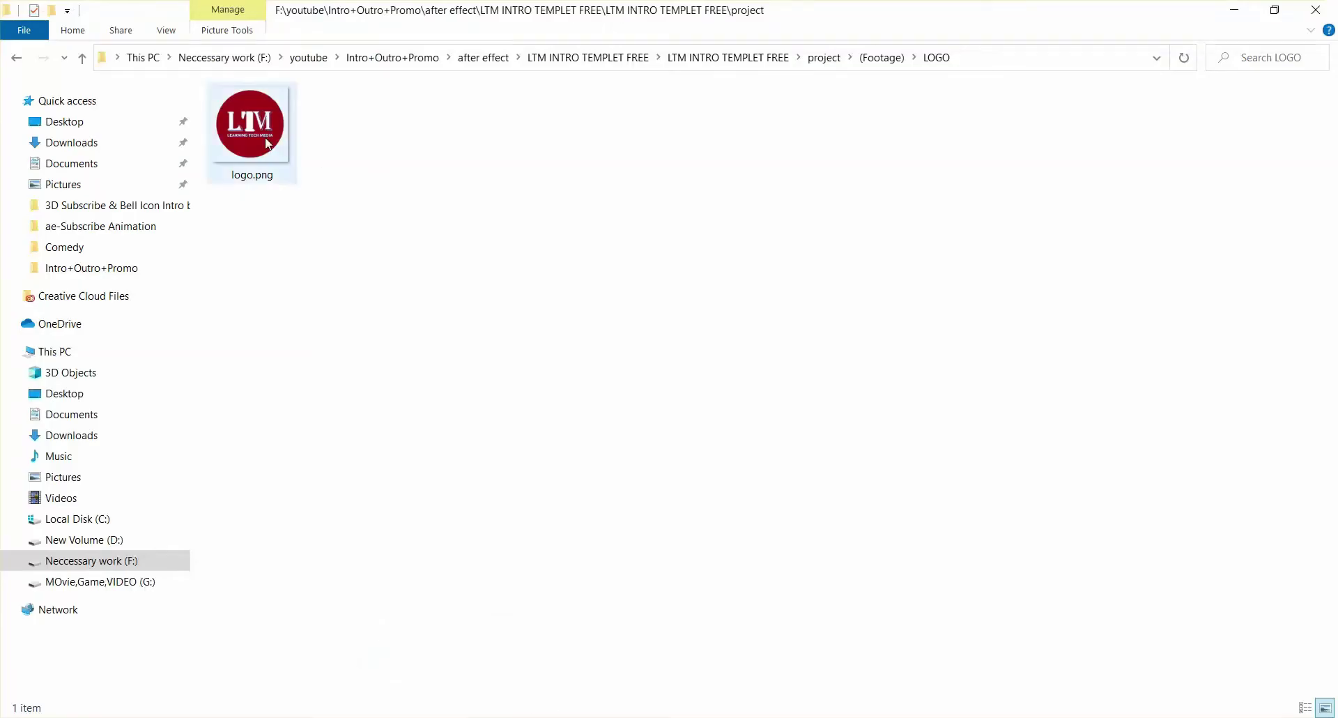
pyautogui.moveTo(269, 143); pyautogui.dragTo(840, 717)
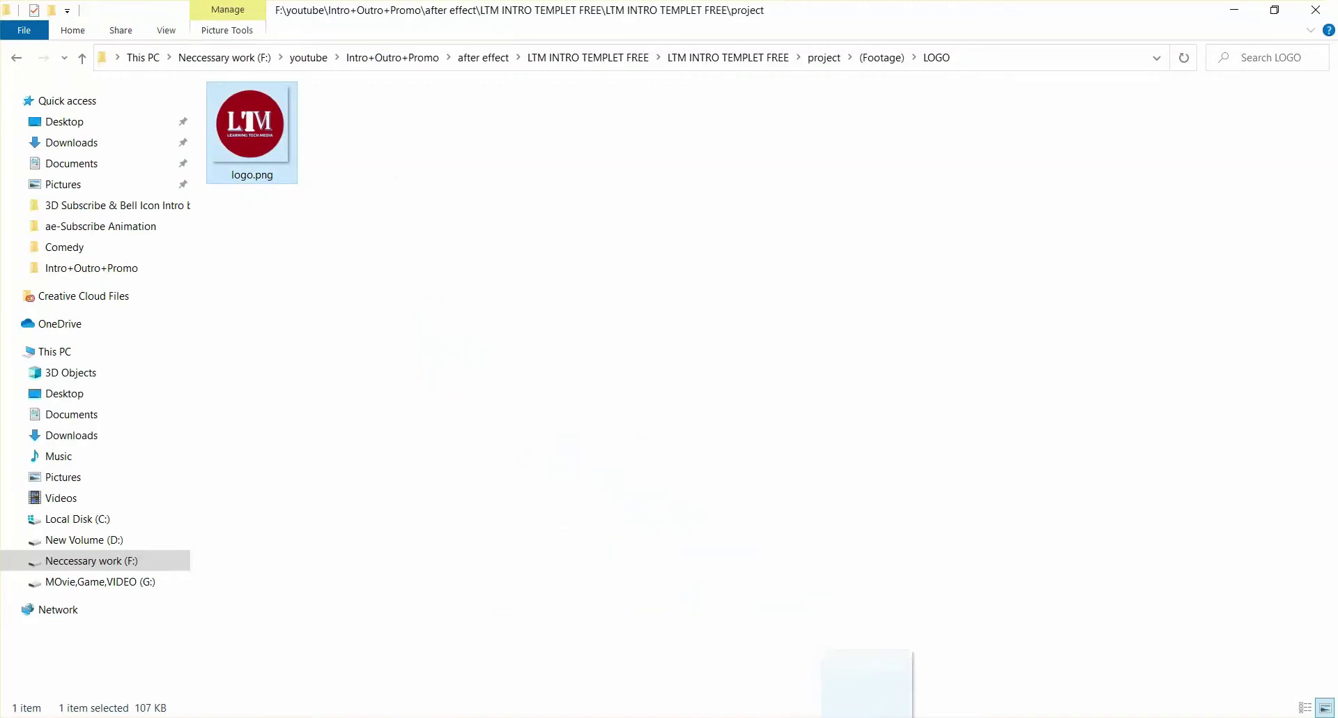
pyautogui.moveTo(840, 717)
pyautogui.mouseDown()
pyautogui.moveTo(840, 697)
pyautogui.moveTo(283, 305)
pyautogui.moveTo(139, 317)
pyautogui.moveTo(118, 332)
pyautogui.mouseUp()
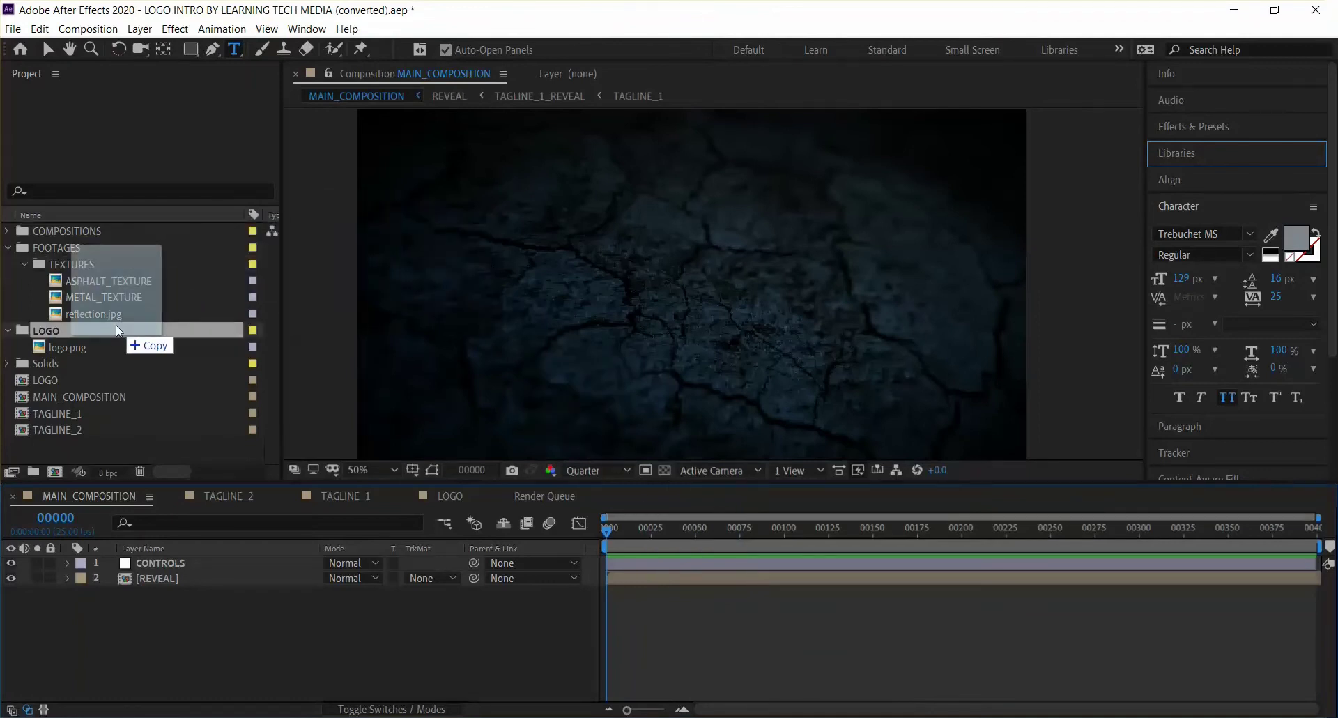
pyautogui.moveTo(116, 325); pyautogui.dragTo(68, 450)
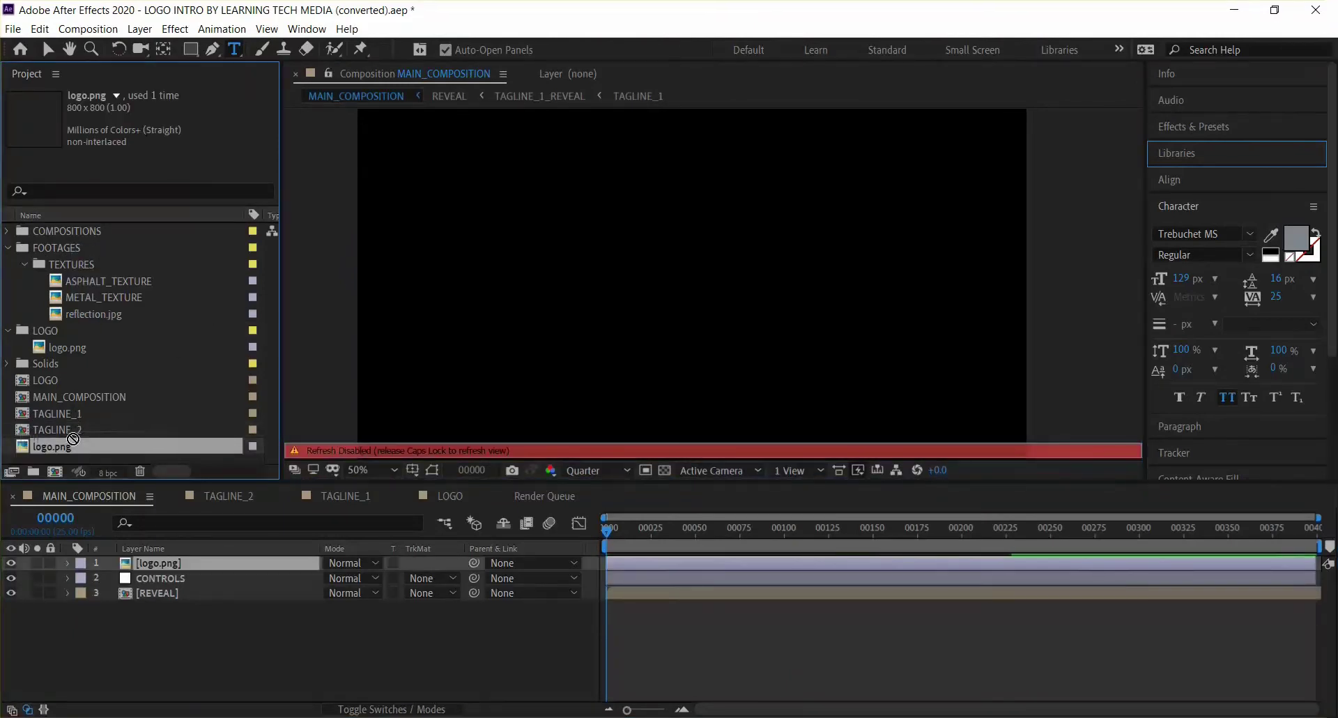
# - Delete the duplicate logo.png import and open the LOGO composition
pyautogui.press('Delete')
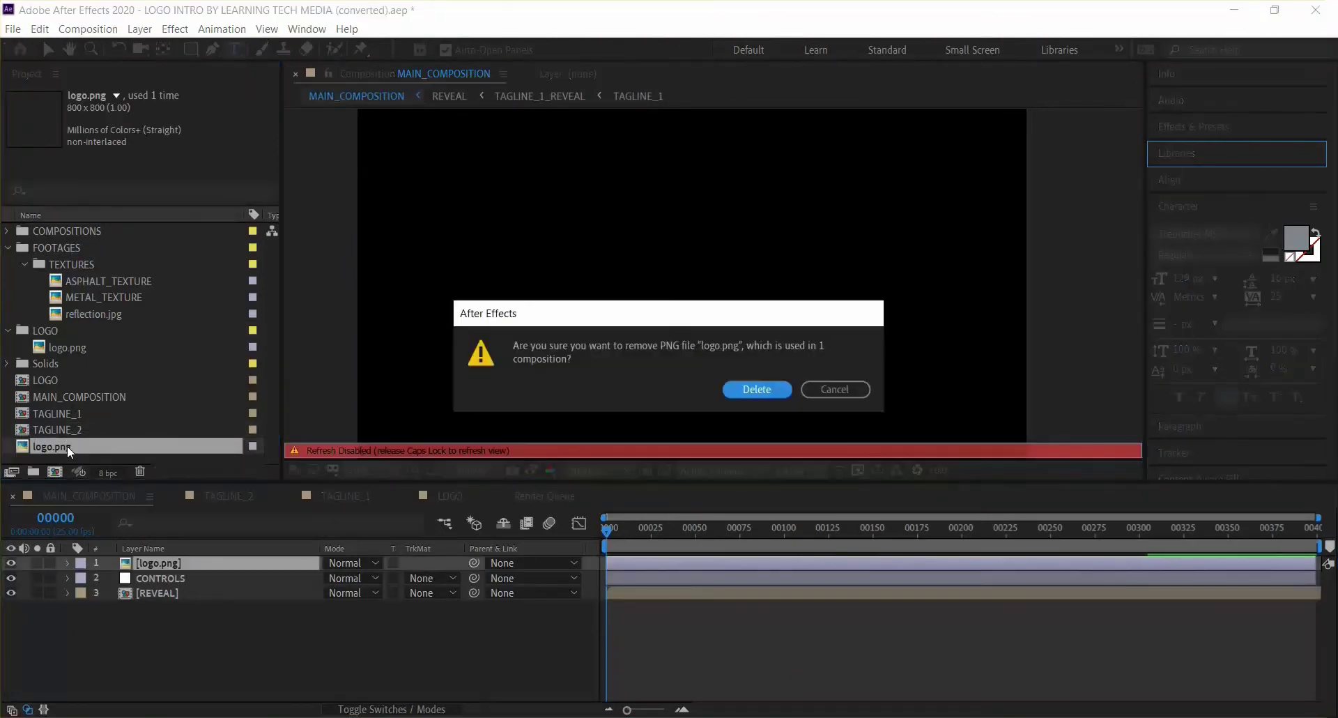
pyautogui.click(747, 388)
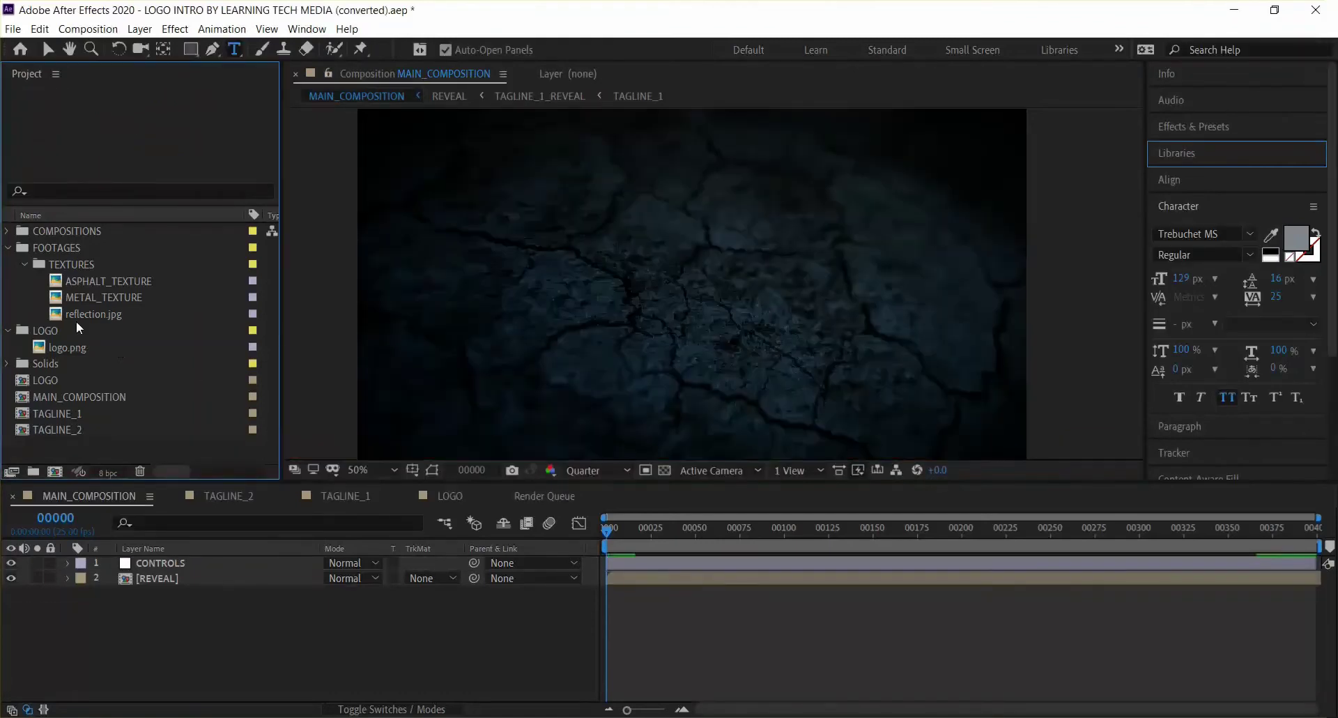
pyautogui.click(82, 347)
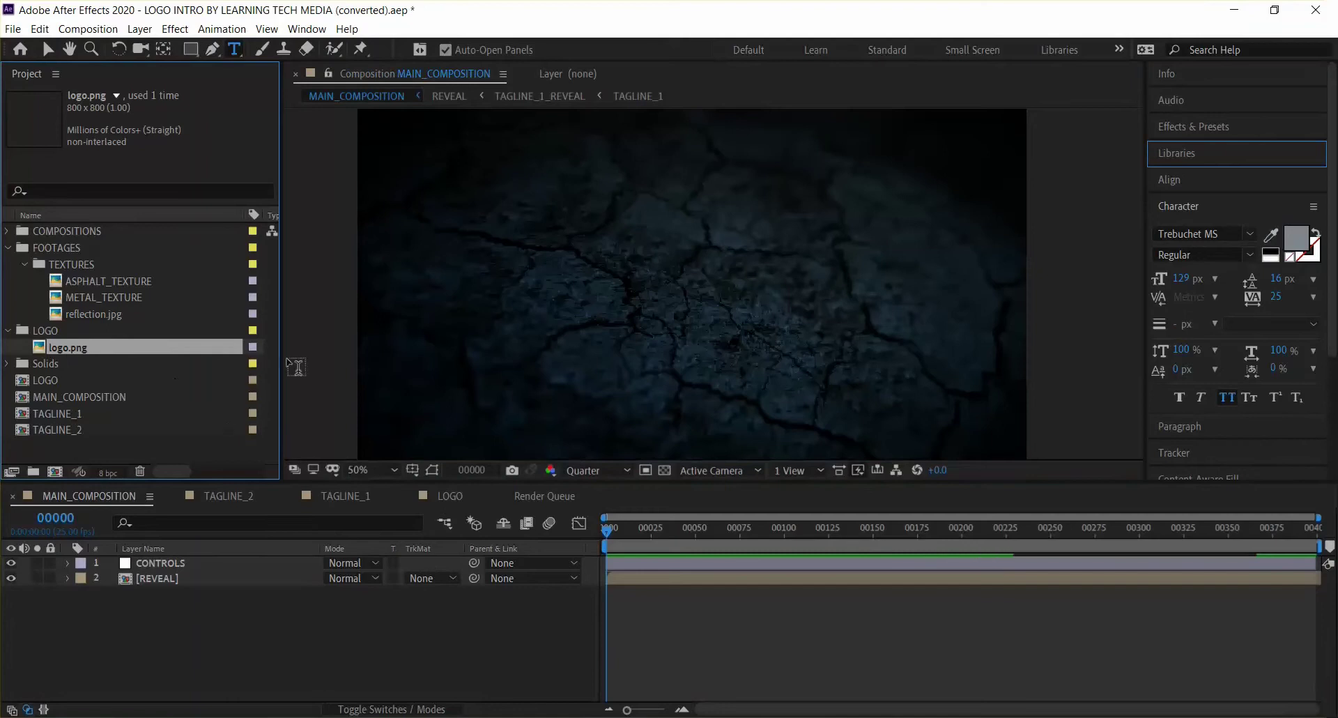
pyautogui.click(446, 496)
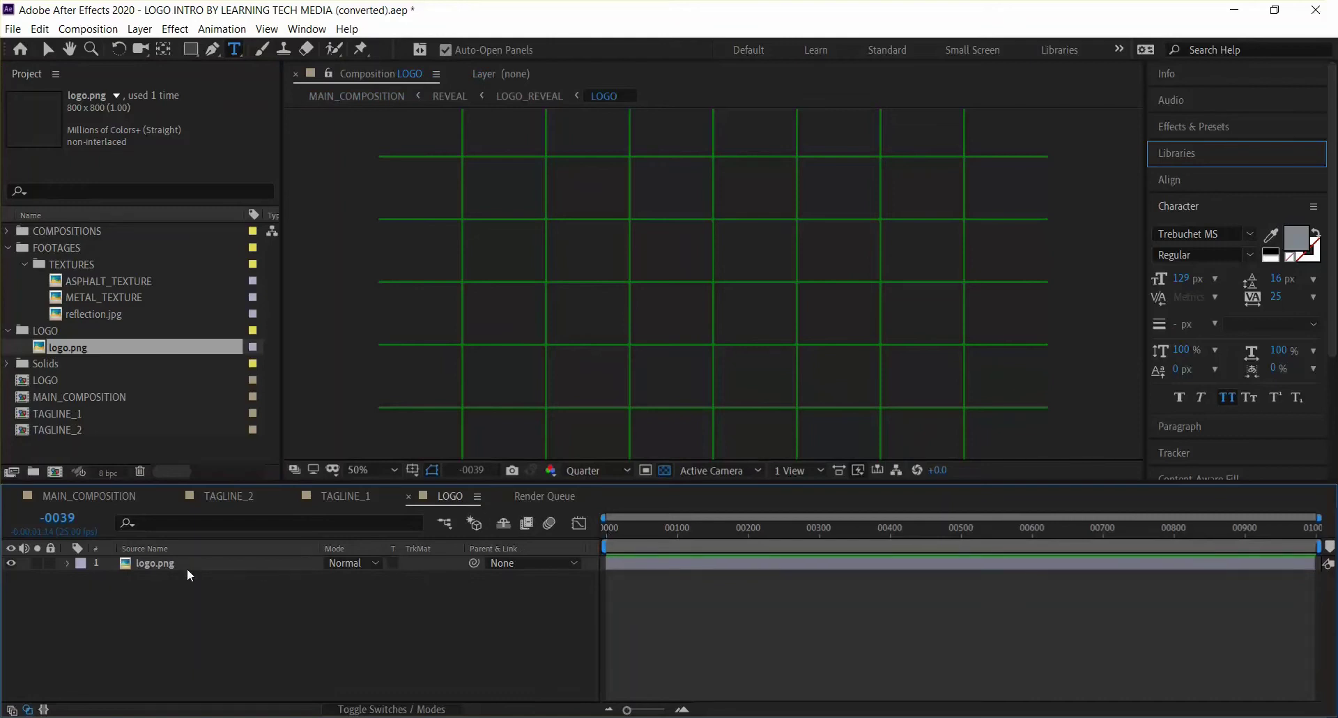
# - Preview the LTM logo animation in the LOGO composition, toggling the grid overlay
pyautogui.moveTo(101, 349); pyautogui.dragTo(145, 568)
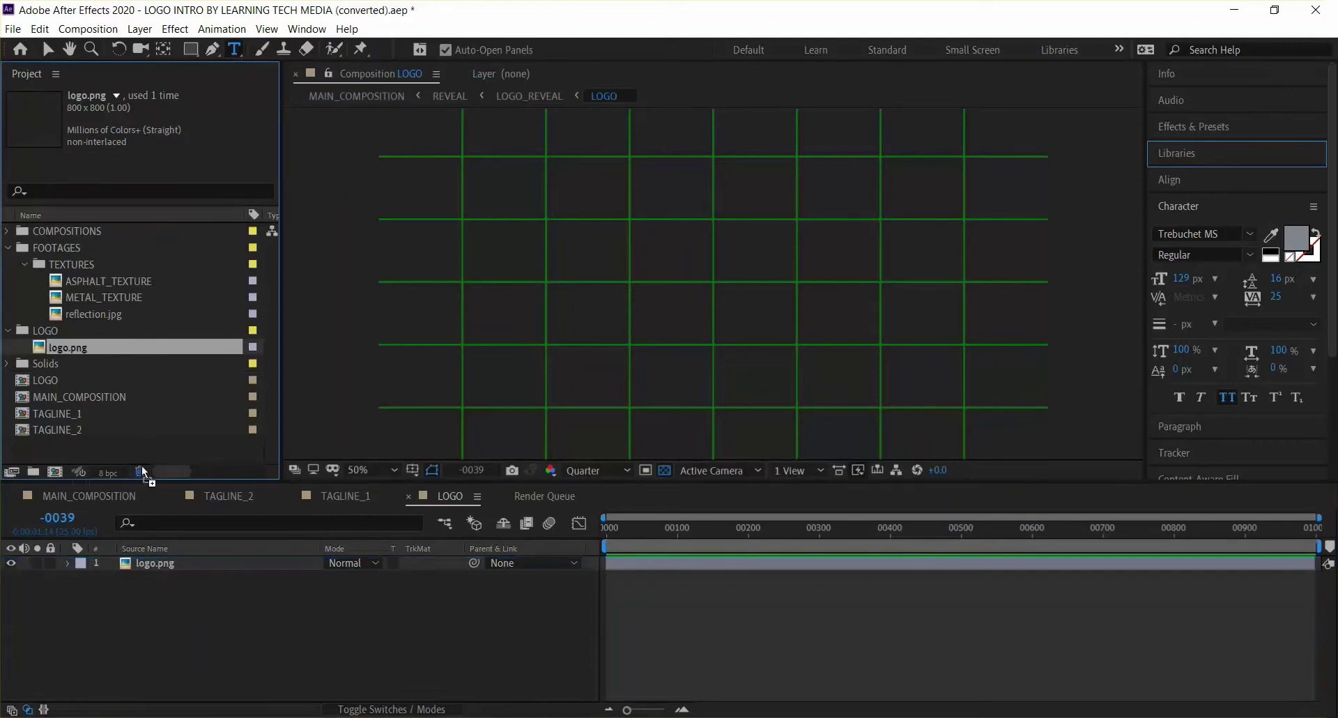
pyautogui.moveTo(144, 569); pyautogui.dragTo(125, 345)
pyautogui.press('space')
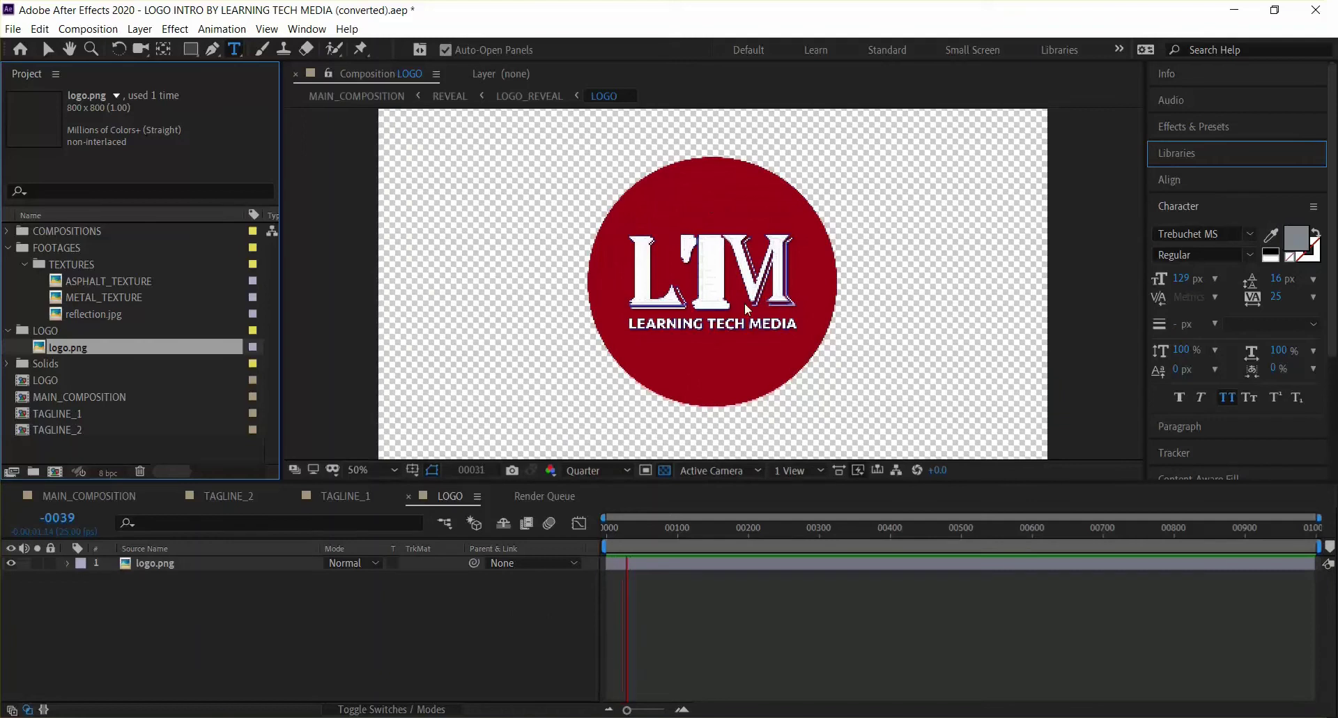
pyautogui.press('space')
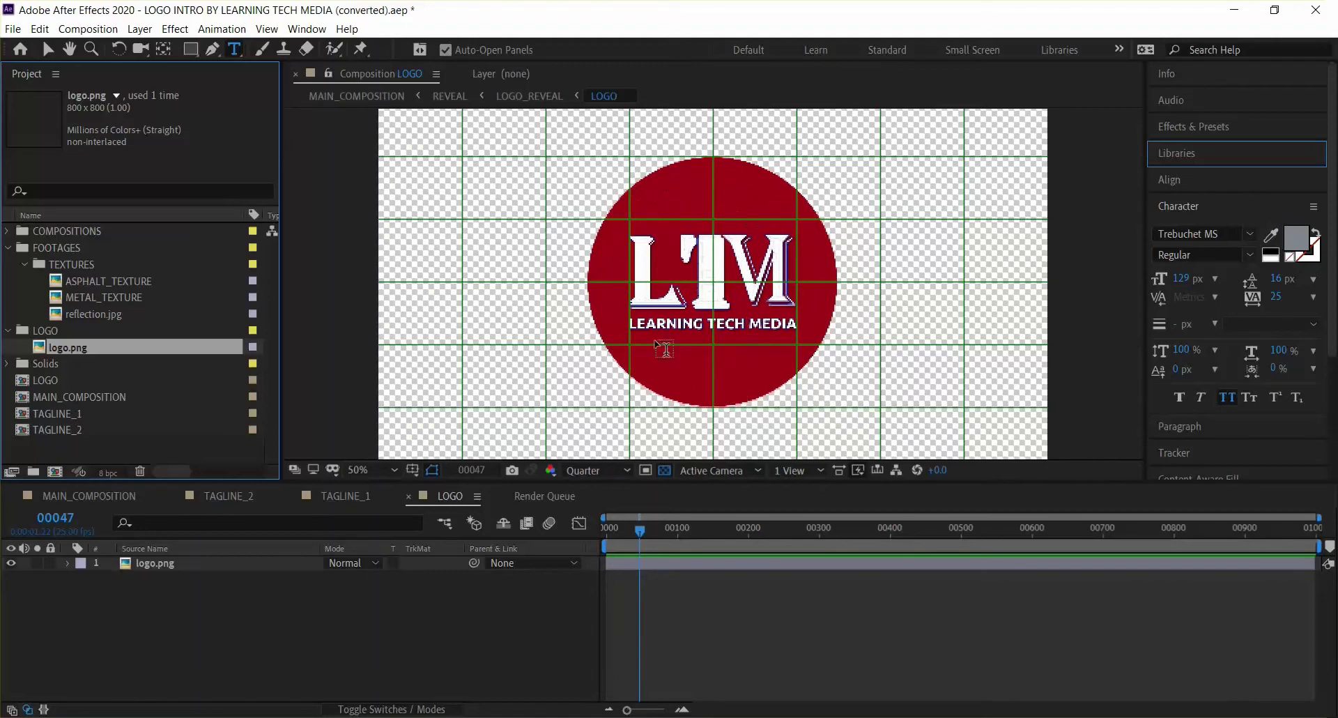
pyautogui.hotkey('ctrl', "'")
pyautogui.press('space')
pyautogui.hotkey('ctrl', "'")
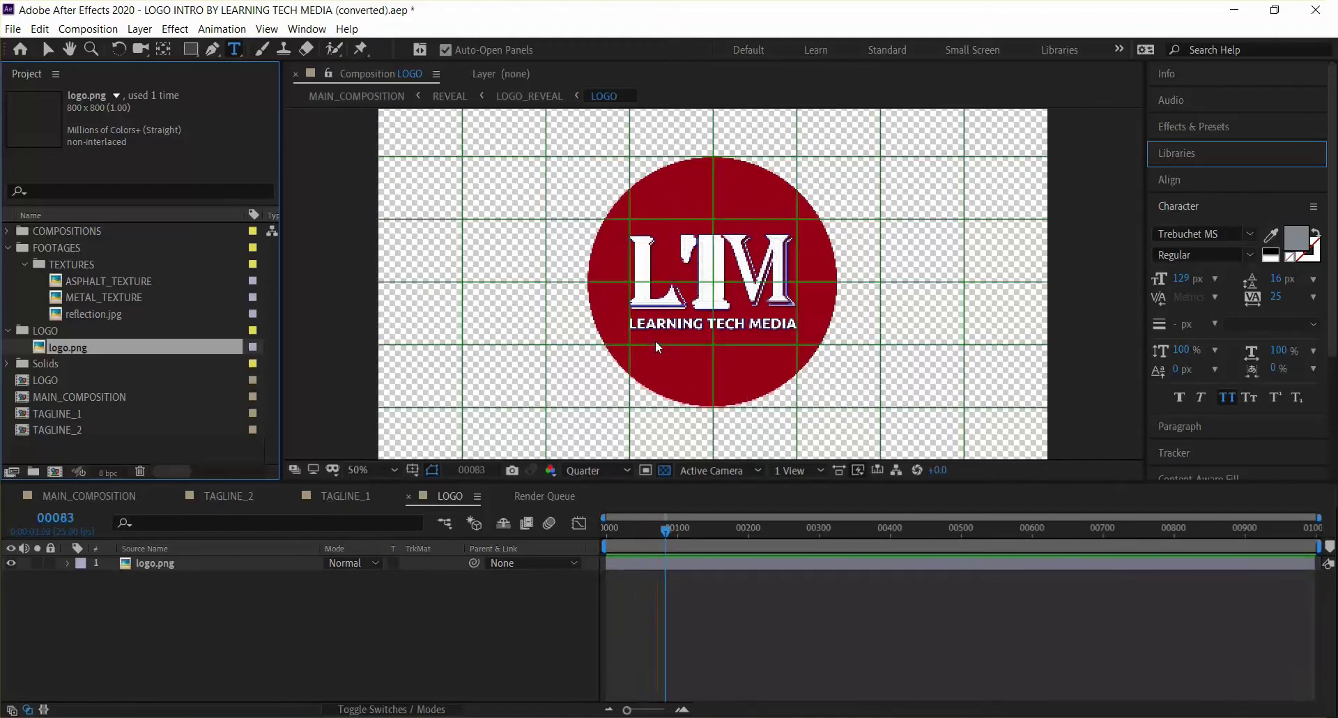
pyautogui.click(358, 495)
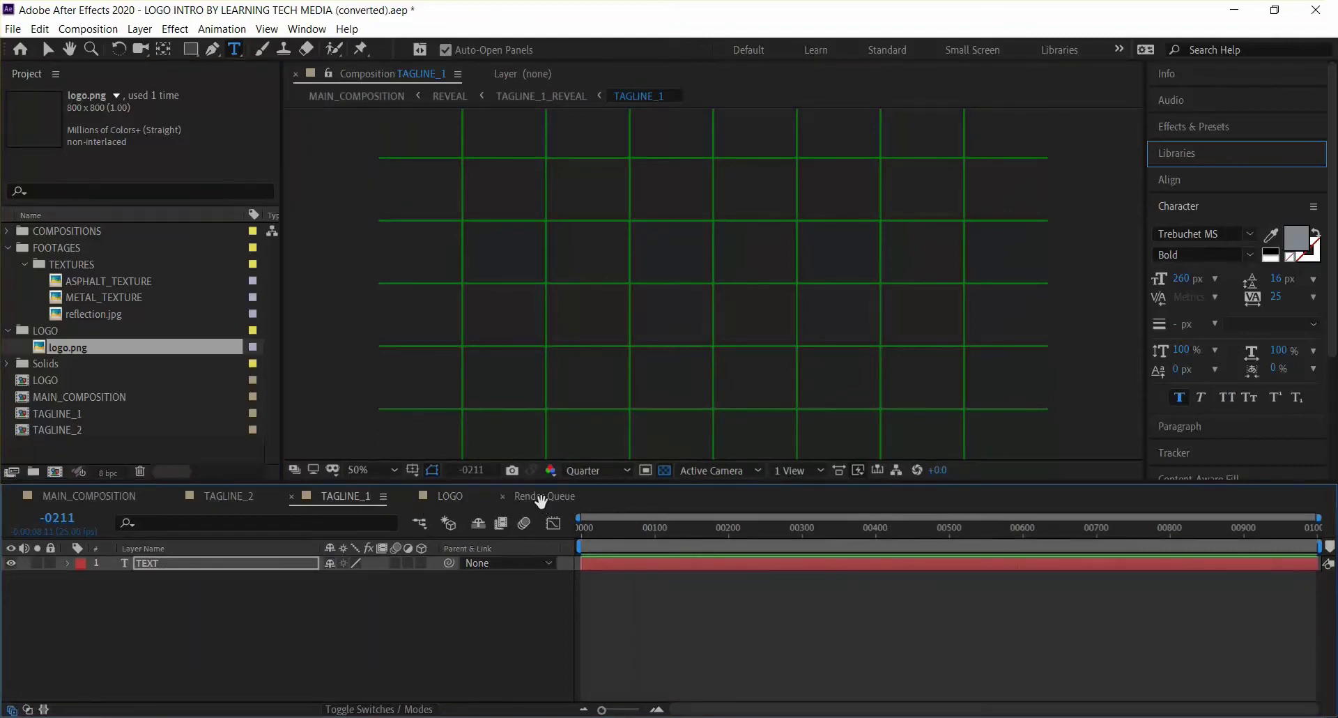
# - Replace the TAGLINE_1 text COMPANY TITLE with LEARNING TECH MEDIA
pyautogui.press('space')
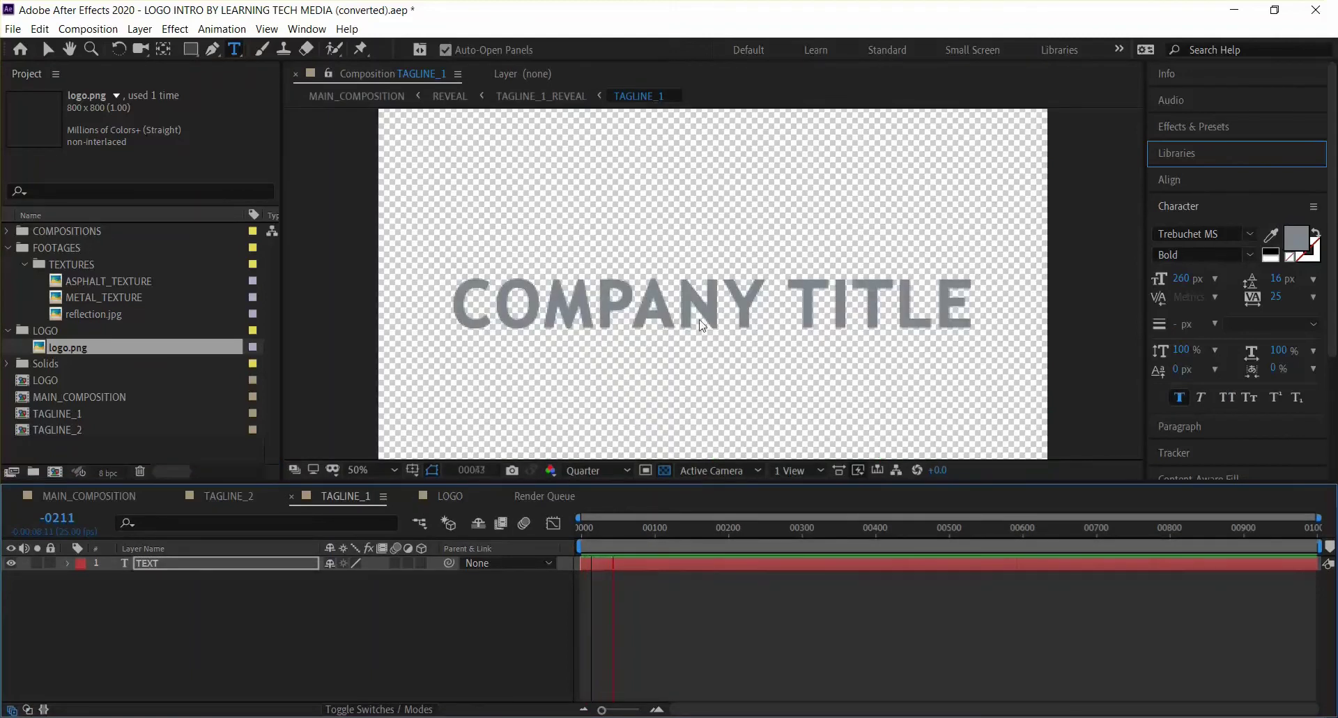
pyautogui.click(743, 322)
pyautogui.click(930, 317)
pyautogui.moveTo(959, 311); pyautogui.dragTo(426, 303)
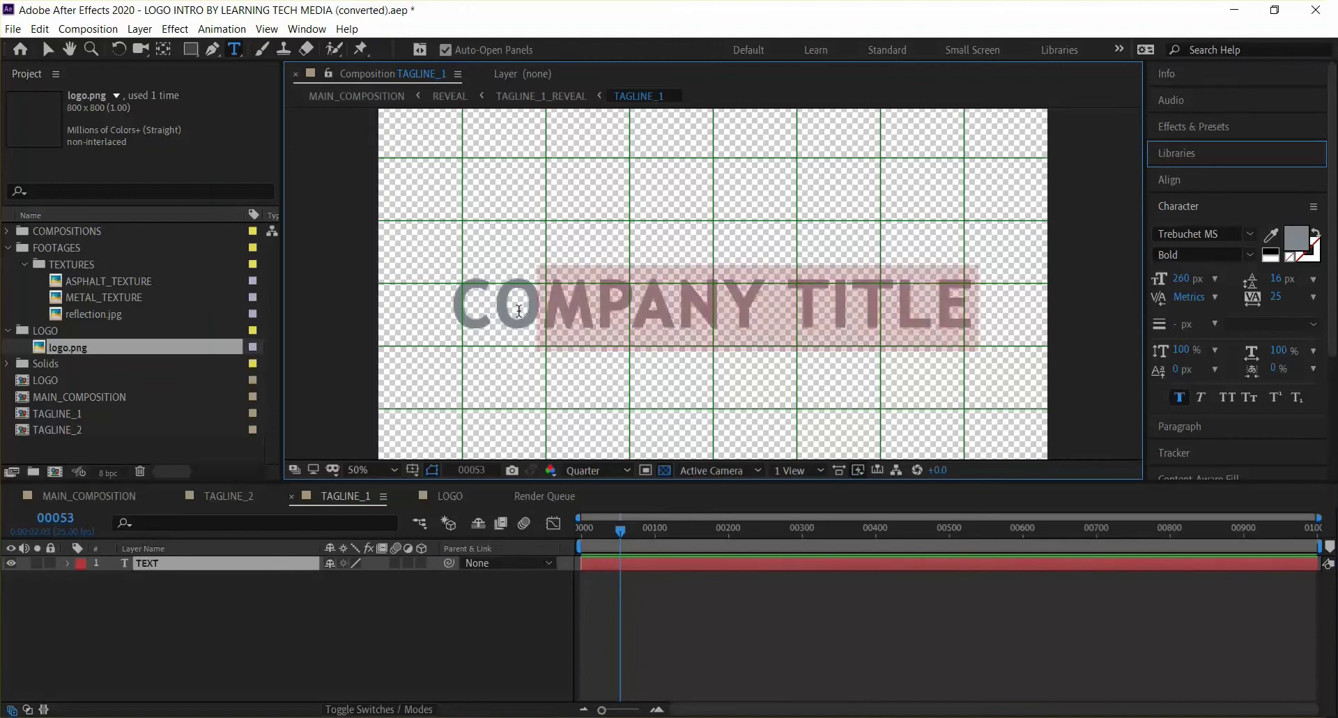
pyautogui.write('I')
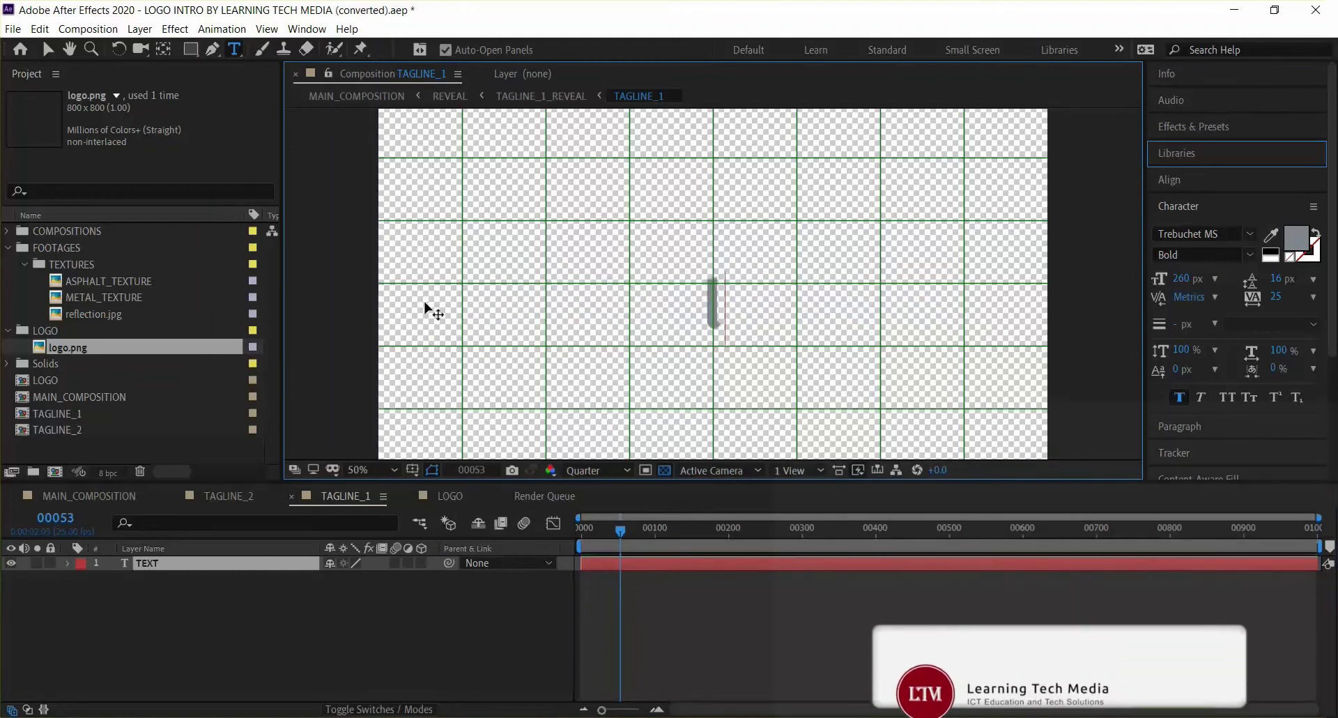
pyautogui.write('E')
pyautogui.press('BackSpace')
pyautogui.press('BackSpace')
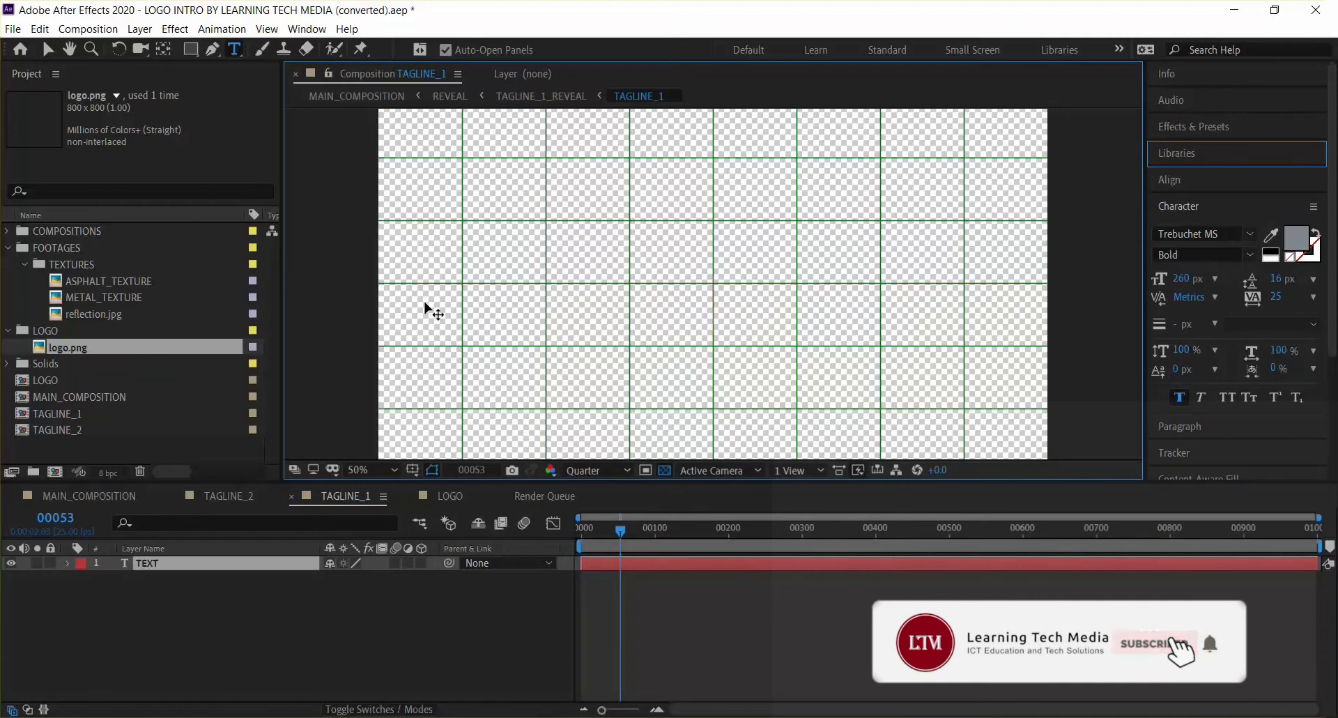
pyautogui.write('LEA')
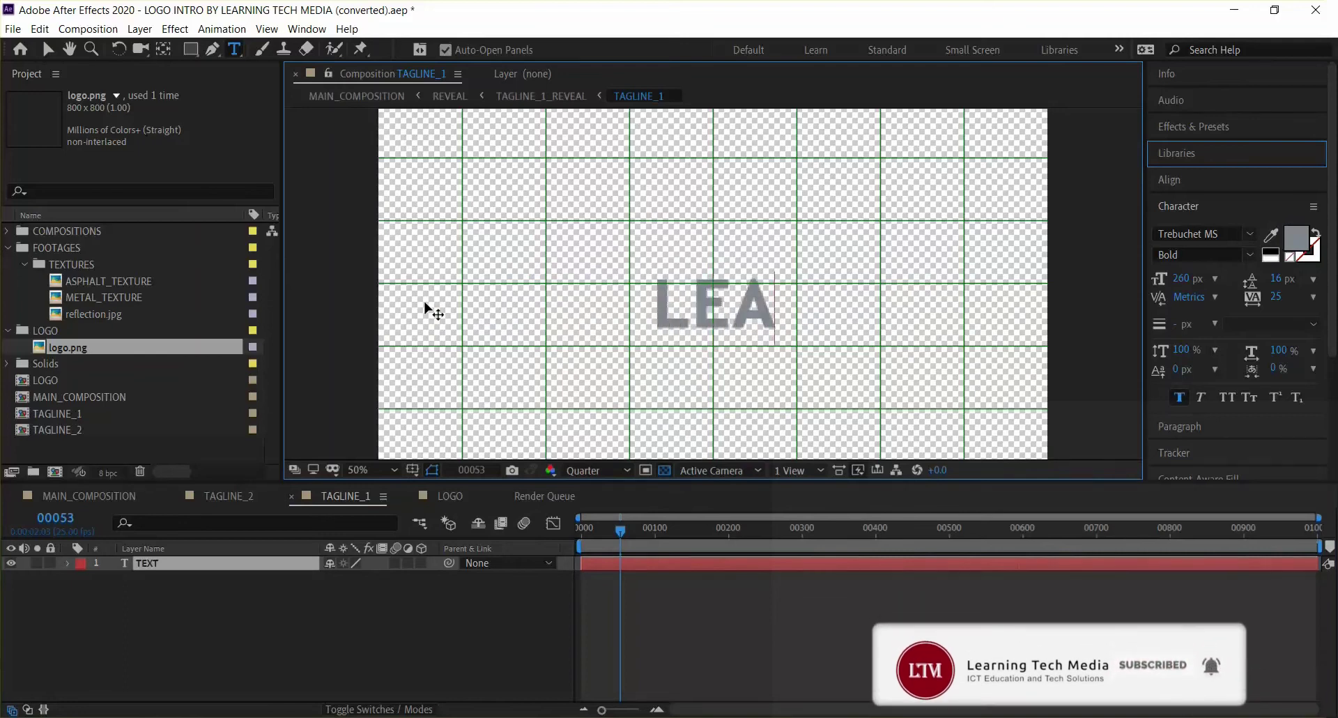
pyautogui.write('RNING')
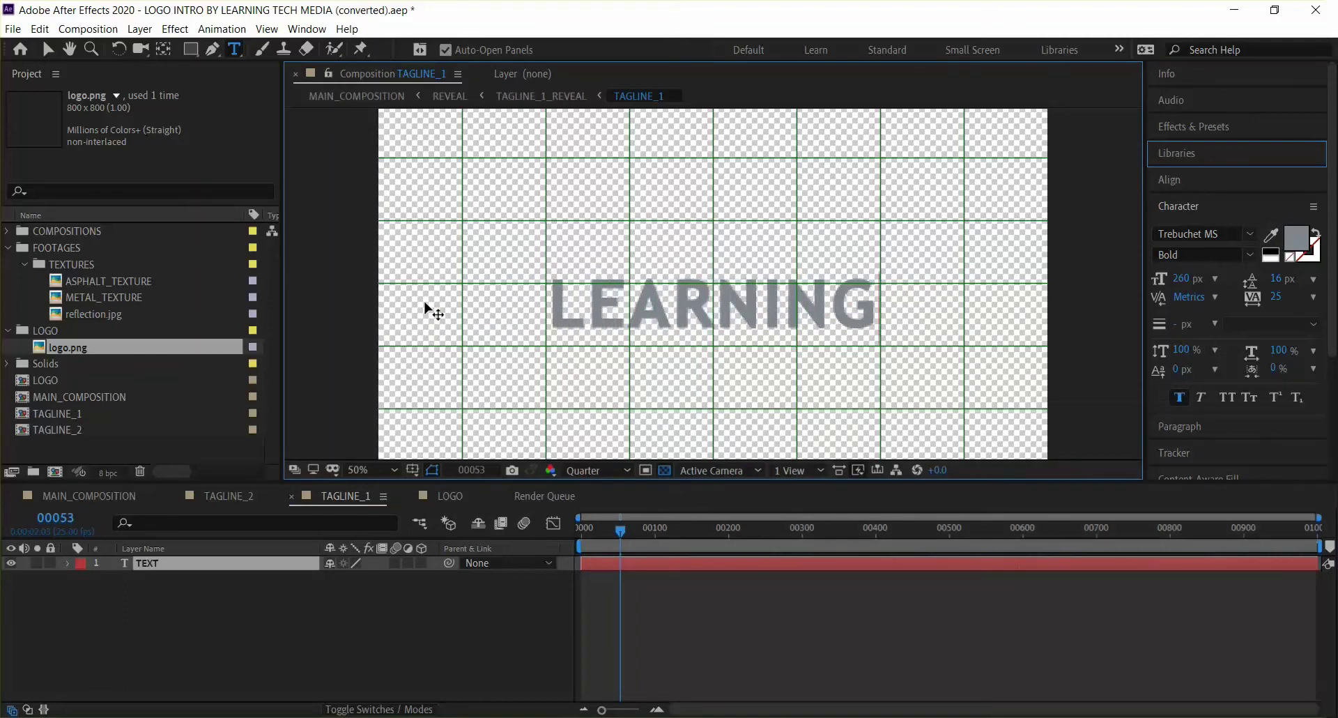
pyautogui.write(' TECH ')
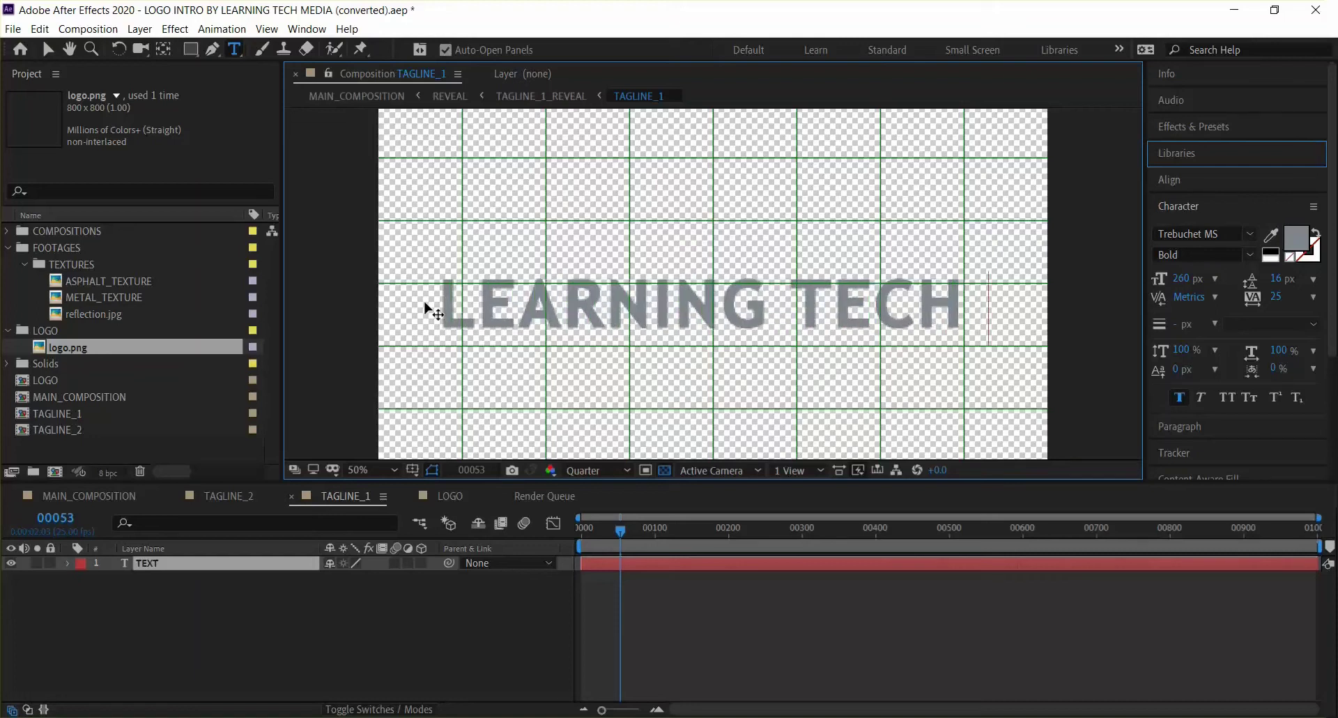
pyautogui.write('M')
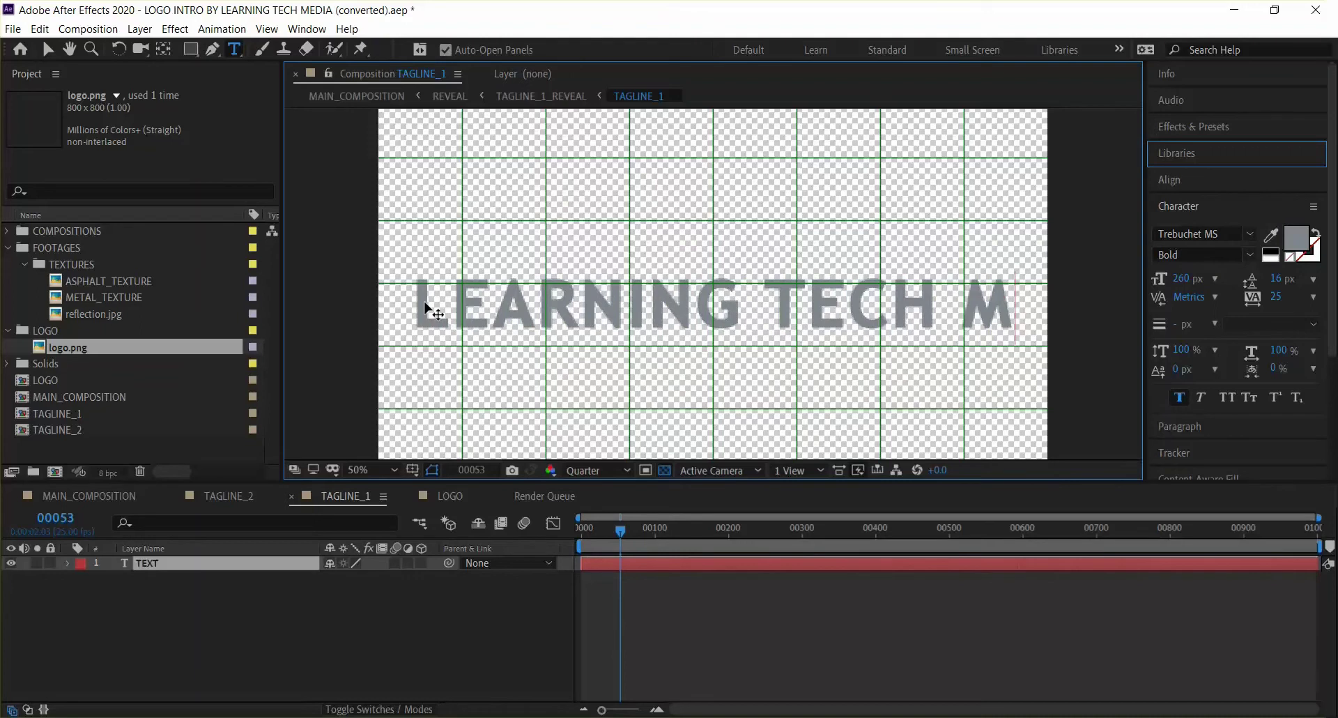
pyautogui.write('EDI')
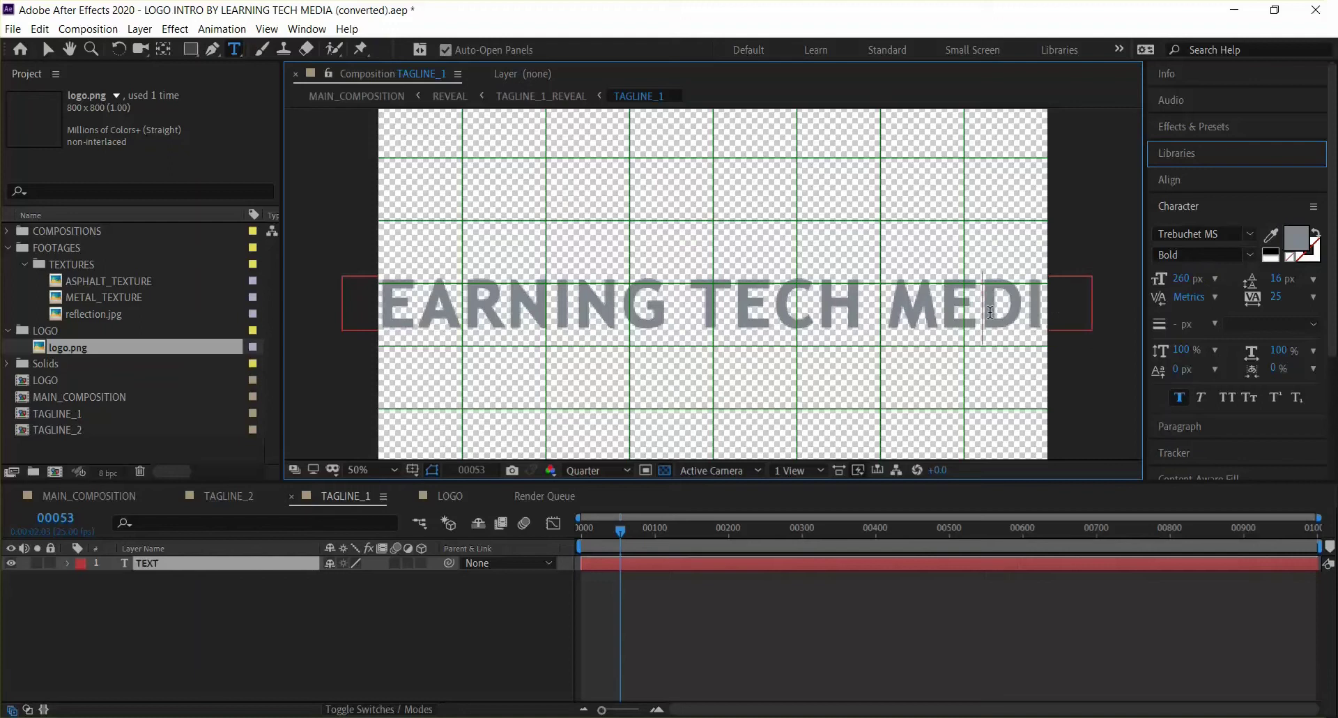
pyautogui.hotkey('ctrl', 'a')
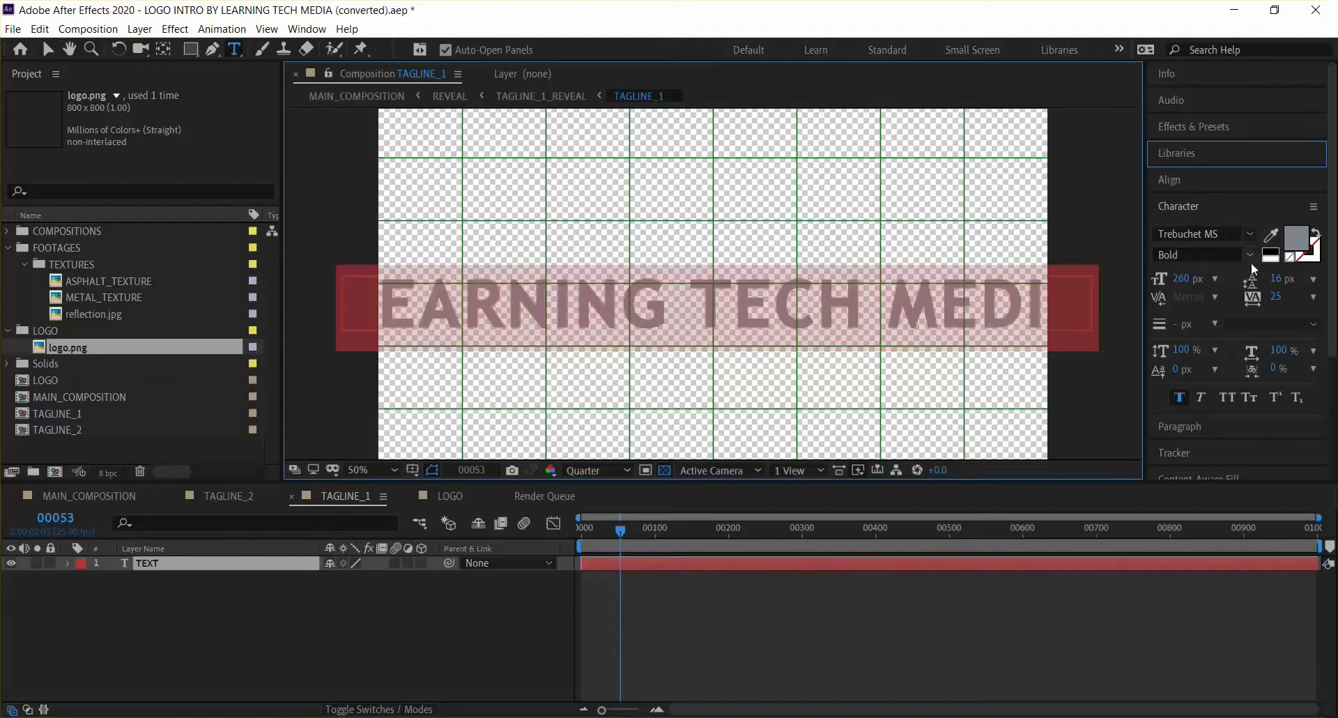
pyautogui.click(1200, 276)
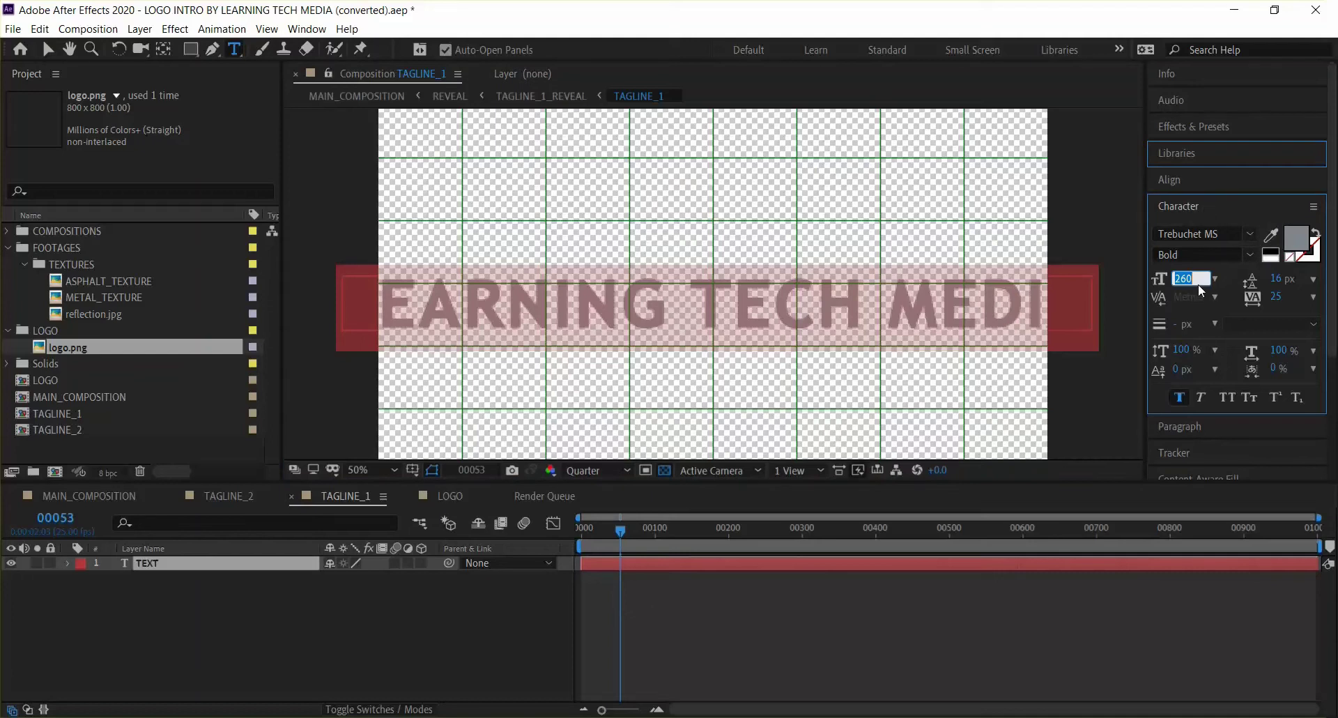
# - Reduce the tagline font size from 260 to 200 px
pyautogui.hotkey('shift', 'Down')
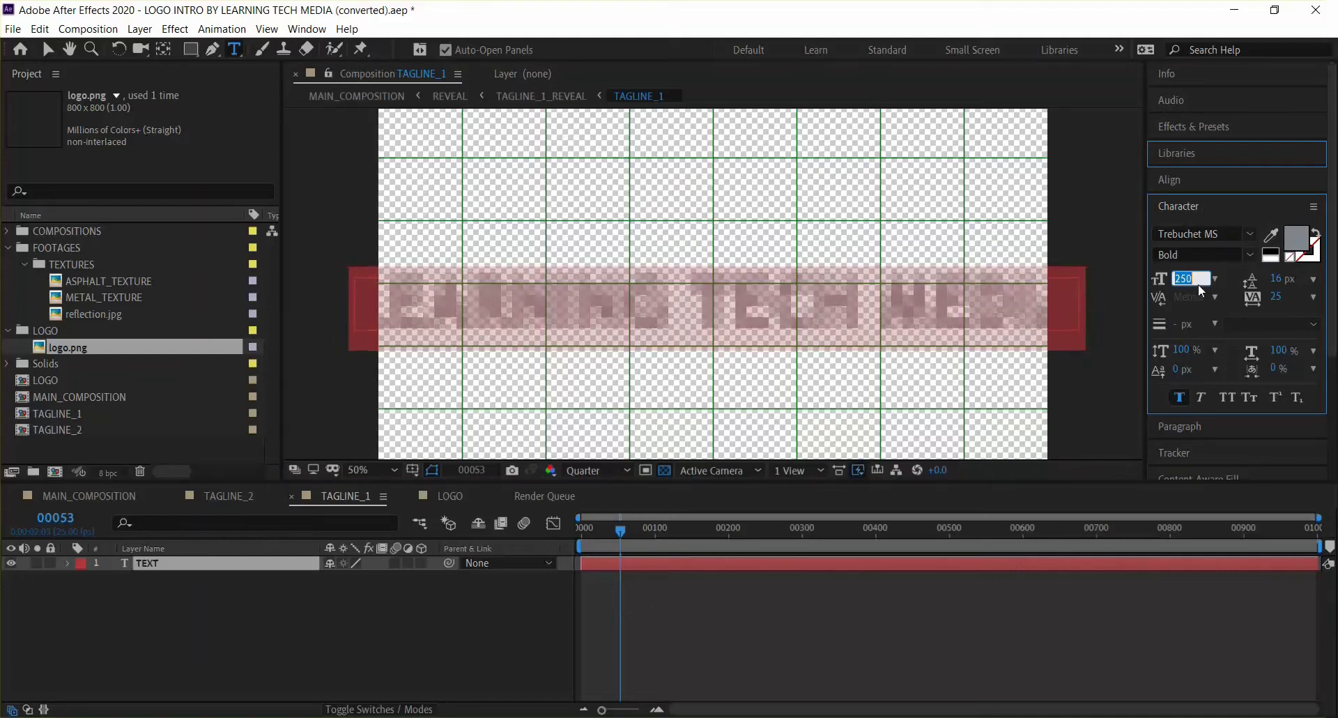
pyautogui.press('Down')
pyautogui.press('Down')
pyautogui.press('Down')
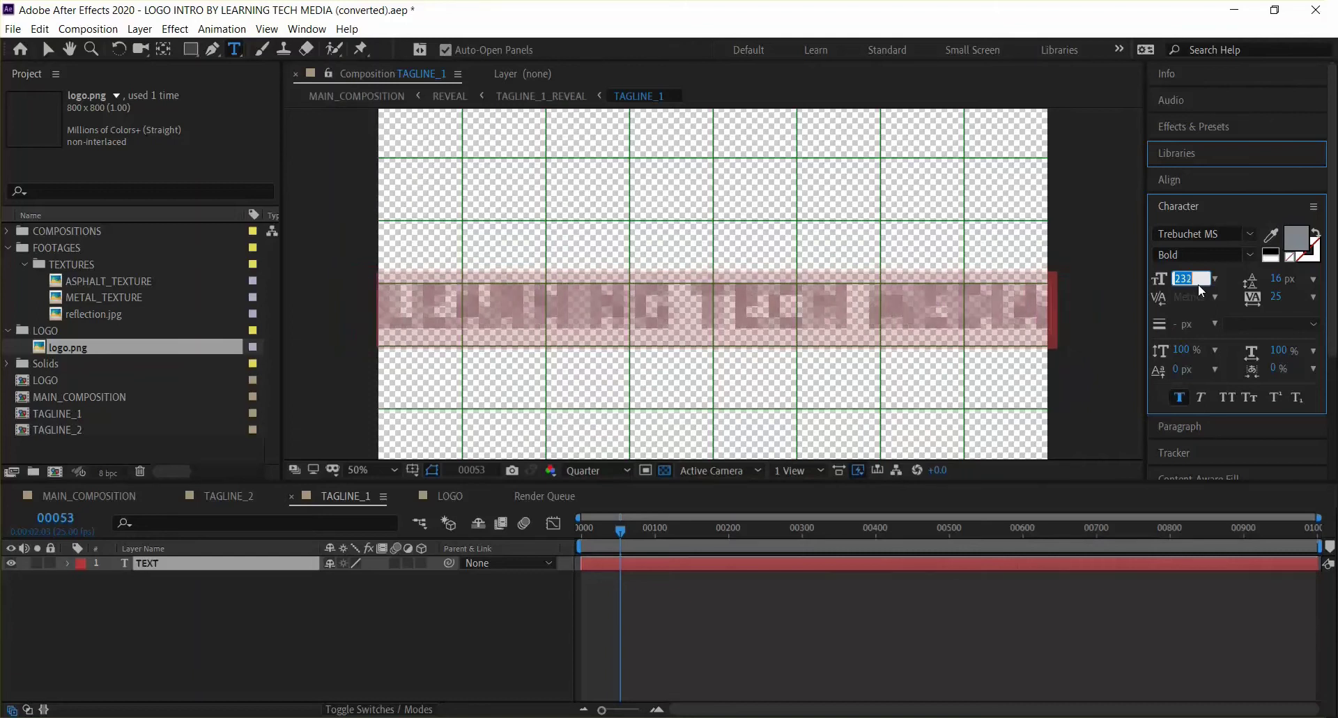
pyautogui.press('Down')
pyautogui.press('Down')
pyautogui.press('Down')
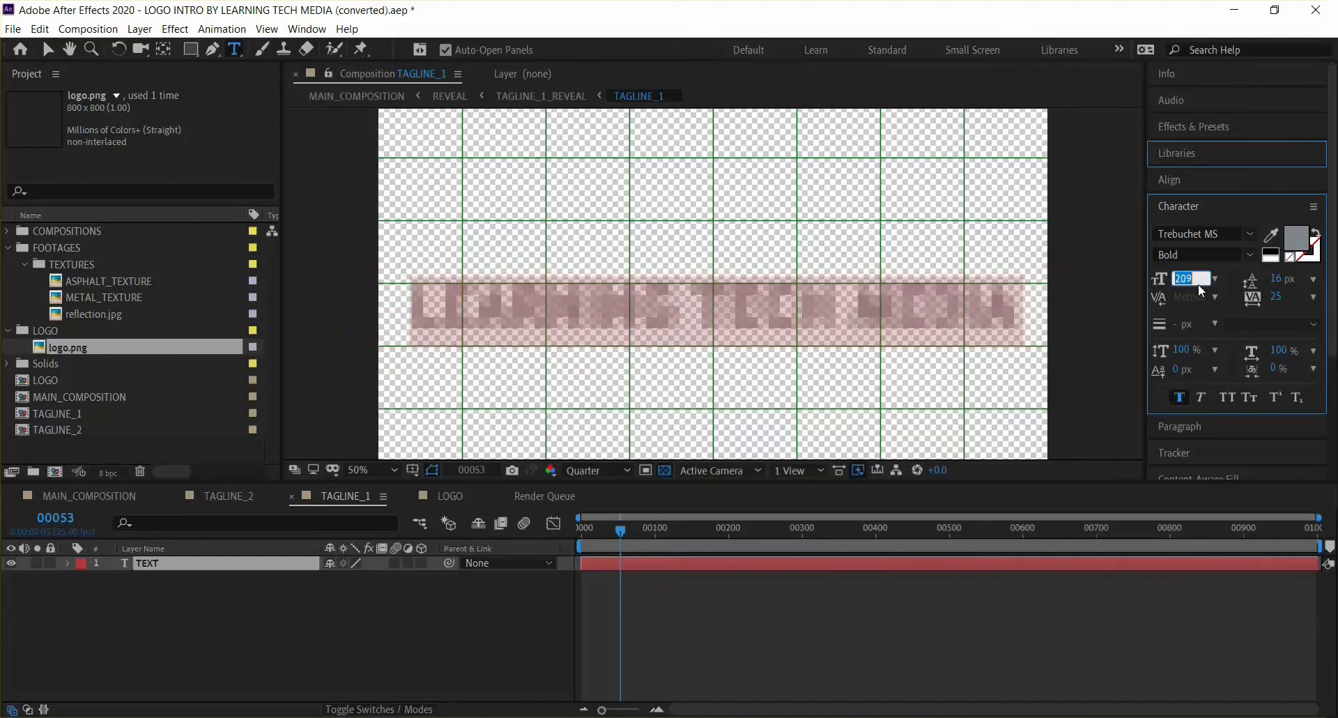
pyautogui.press('Down')
pyautogui.press('Down')
pyautogui.press('Down')
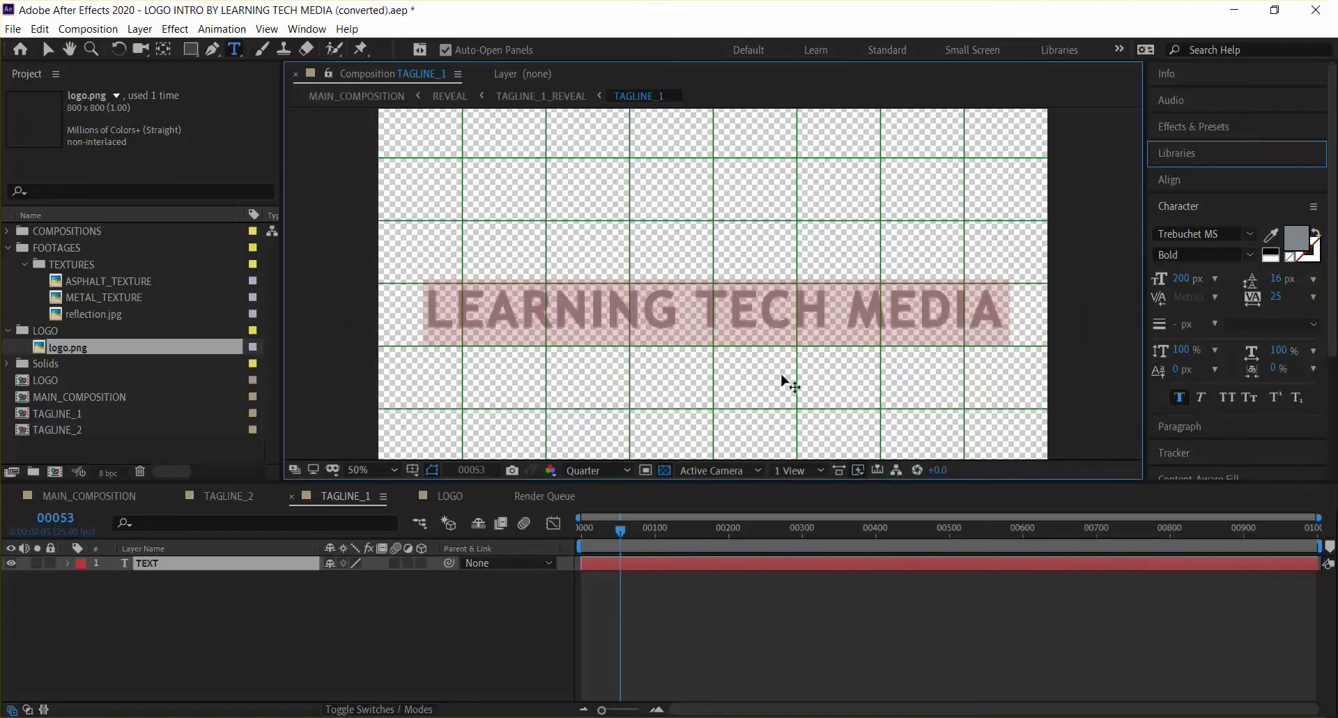
pyautogui.click(771, 320)
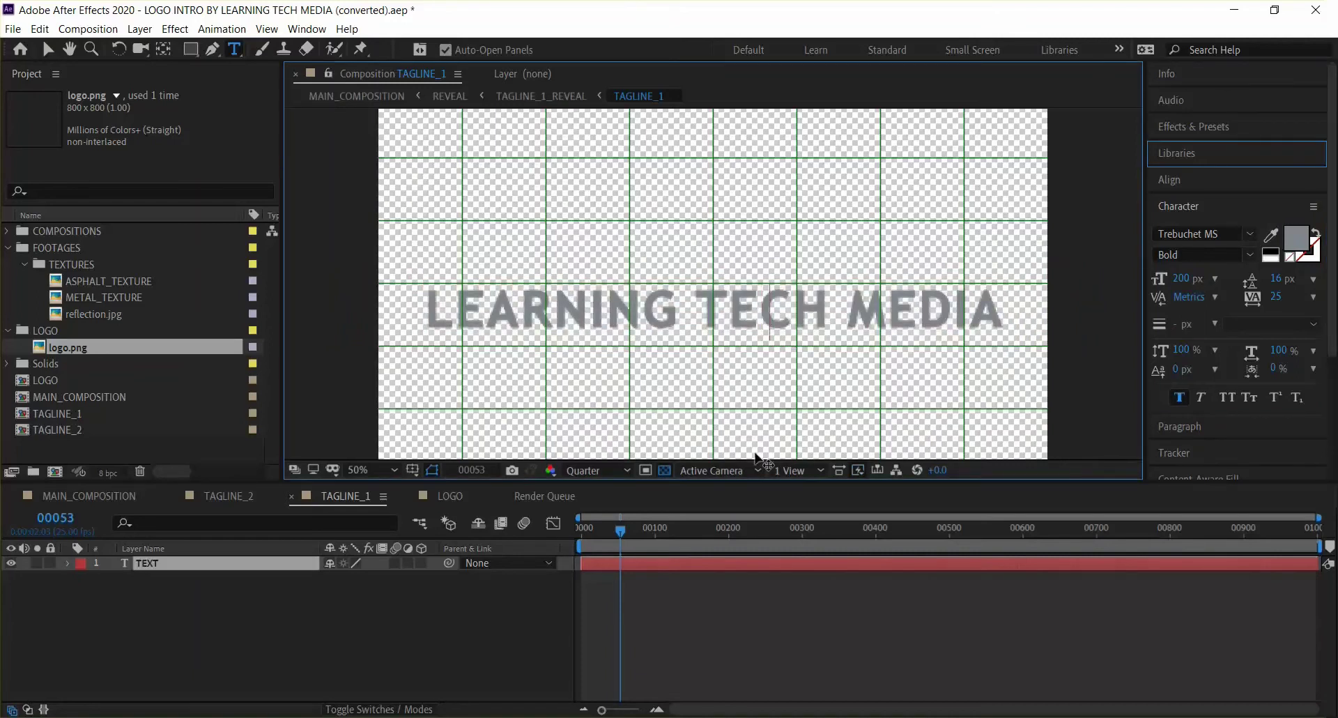
pyautogui.press('Escape')
# - Preview the tagline and MAIN_COMPOSITION animations from the start
pyautogui.press('space')
pyautogui.press('space')
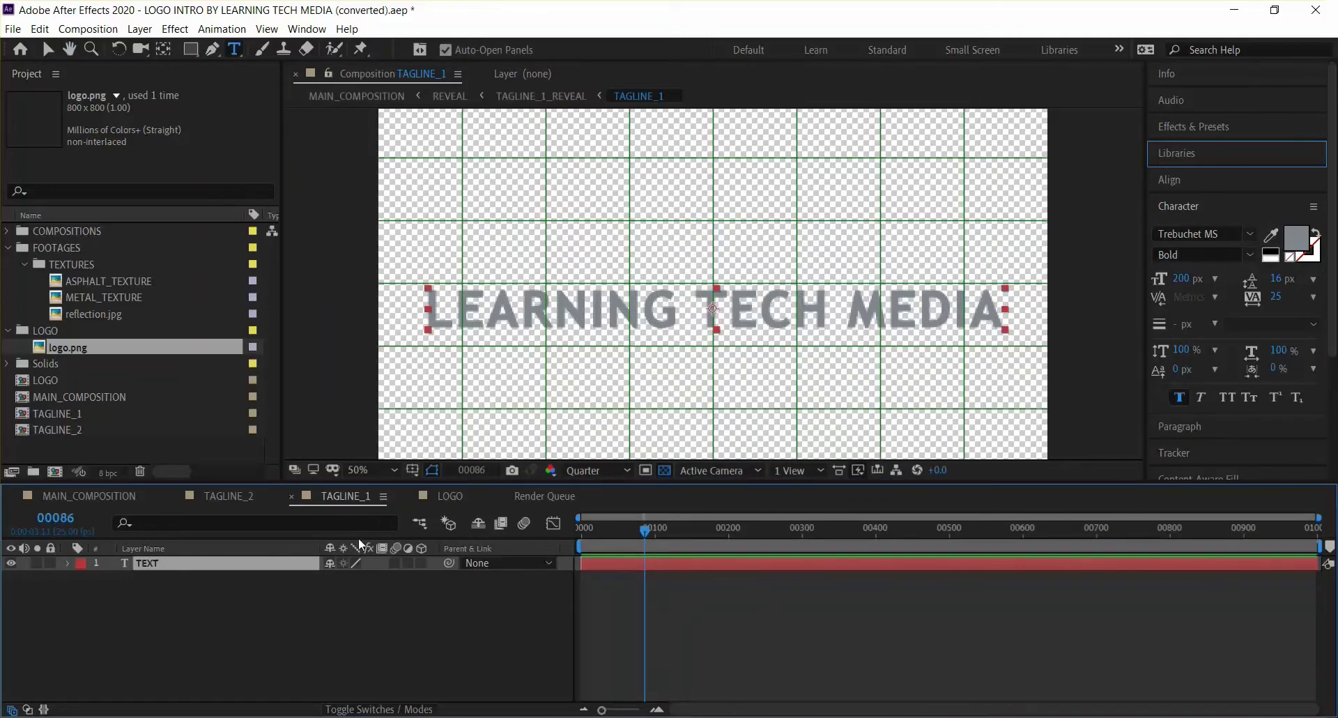
pyautogui.click(120, 499)
pyautogui.press('space')
pyautogui.moveTo(1095, 542); pyautogui.dragTo(587, 554)
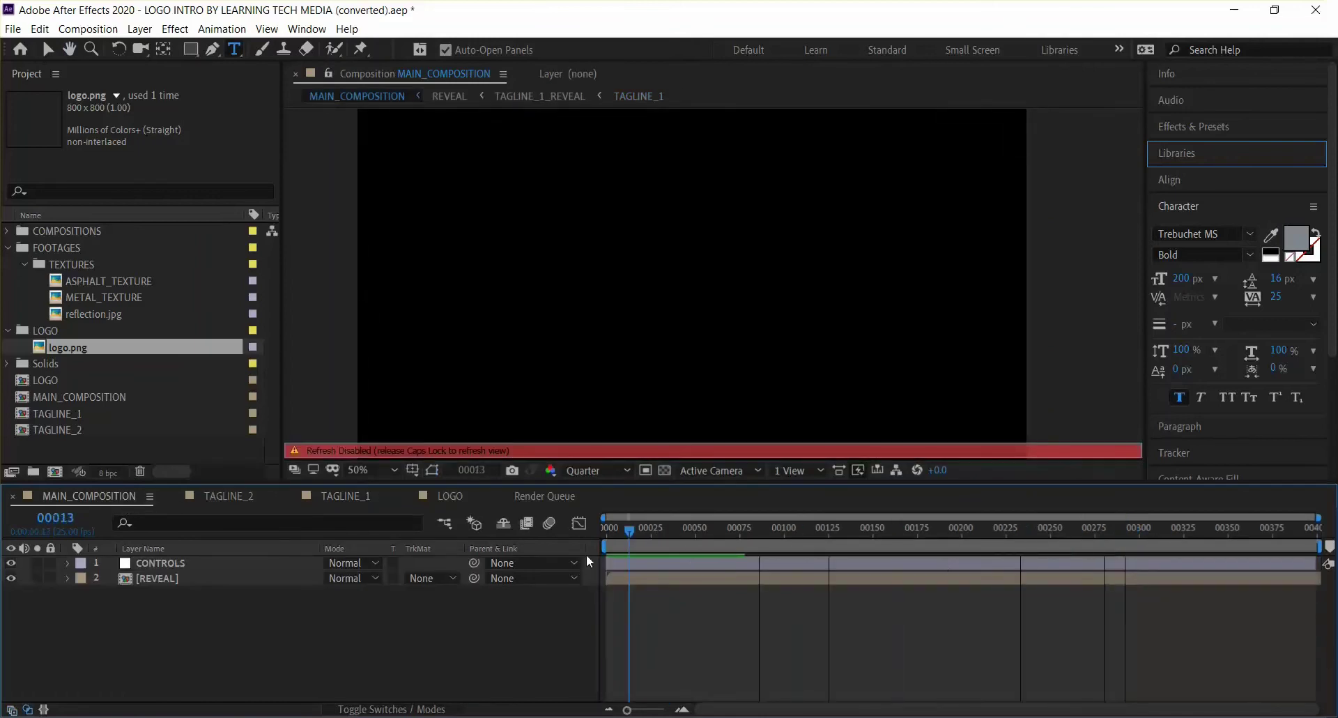
pyautogui.press('capslock')
pyautogui.click(256, 499)
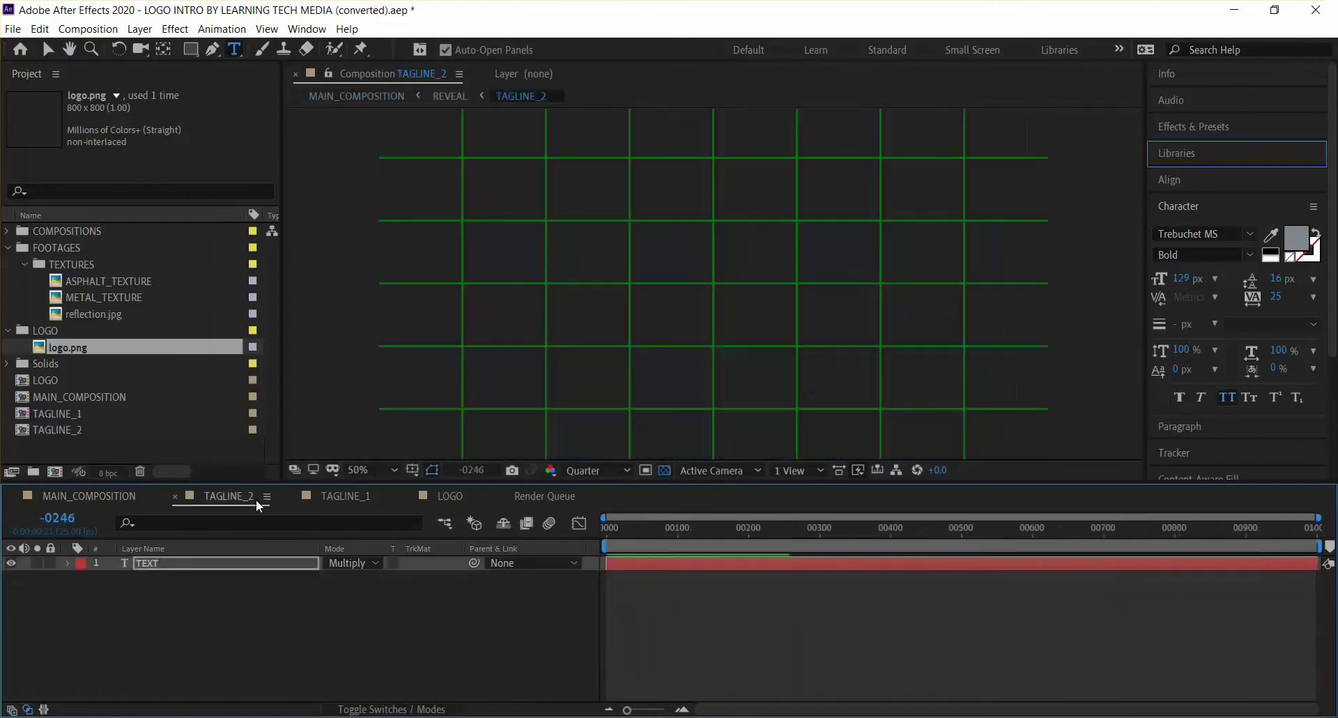
# - Replace the slogan YOUR COMPANY THEME SLOGAN with ICT EDUCATION & TECH SOLUTIONS
pyautogui.press('space')
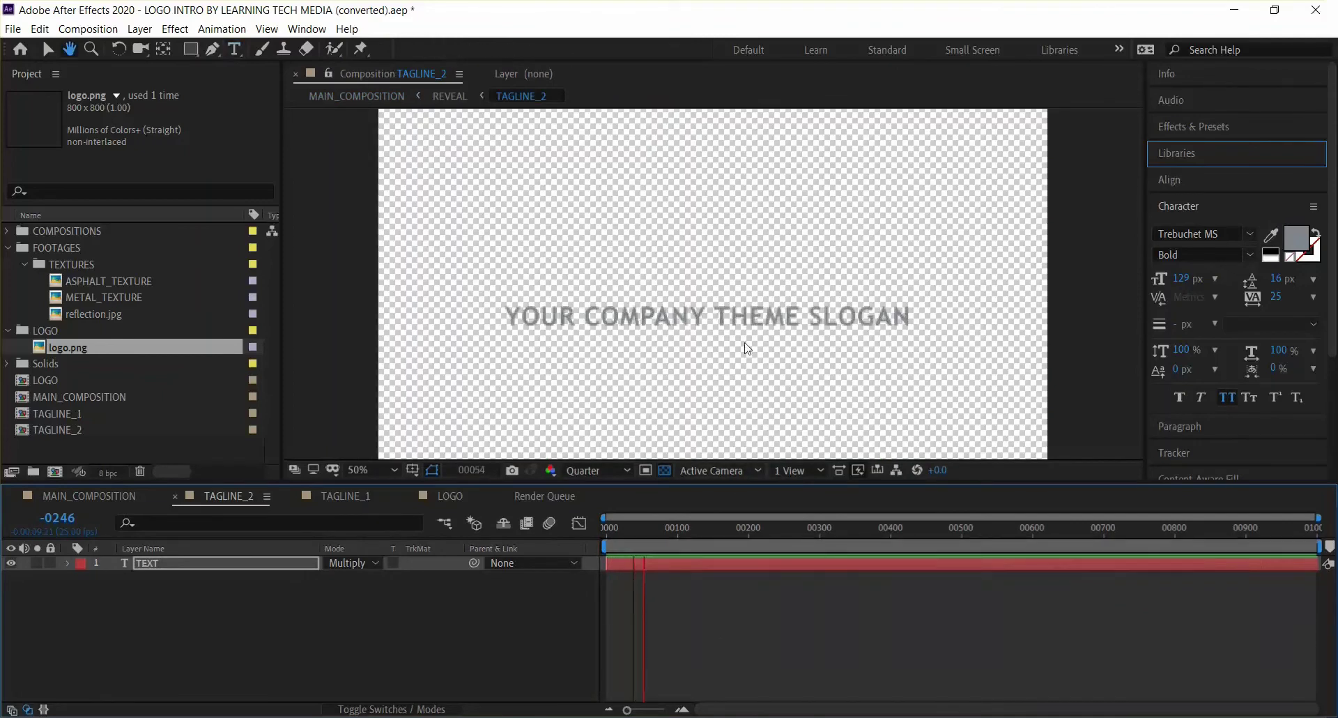
pyautogui.press('space')
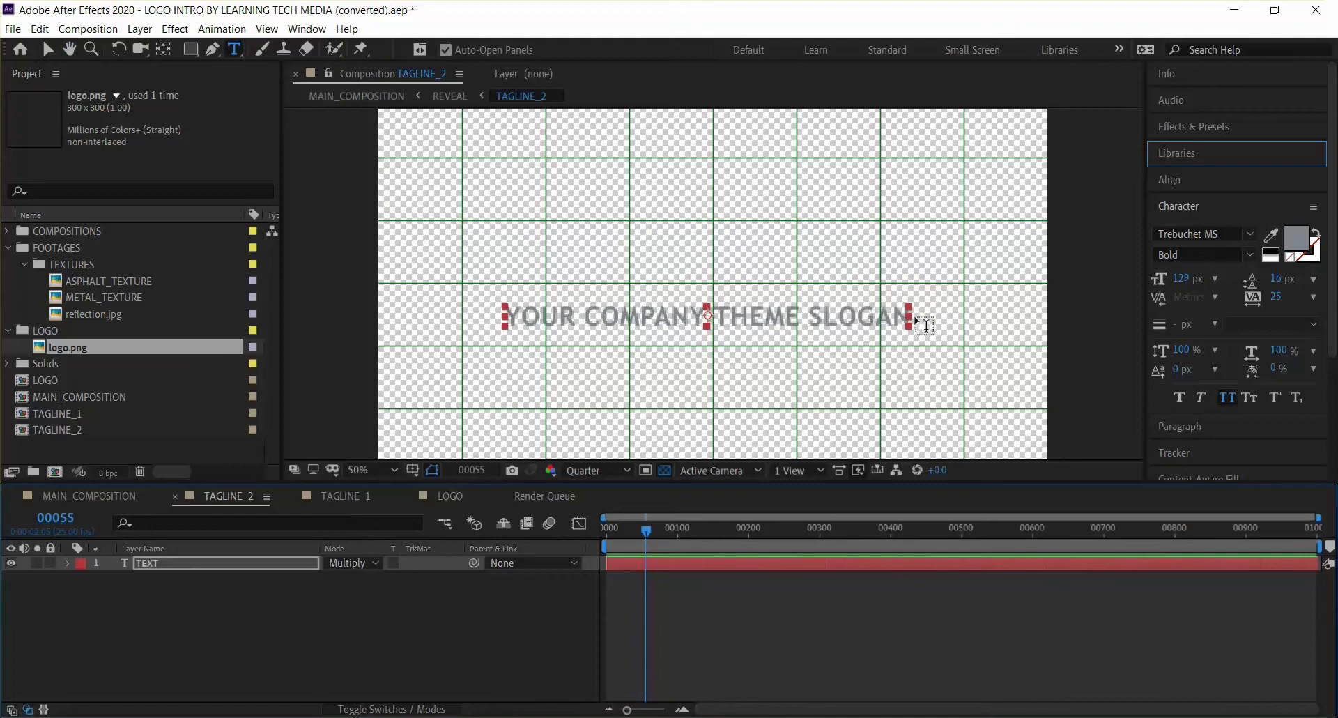
pyautogui.click(877, 315)
pyautogui.moveTo(909, 315); pyautogui.dragTo(501, 321)
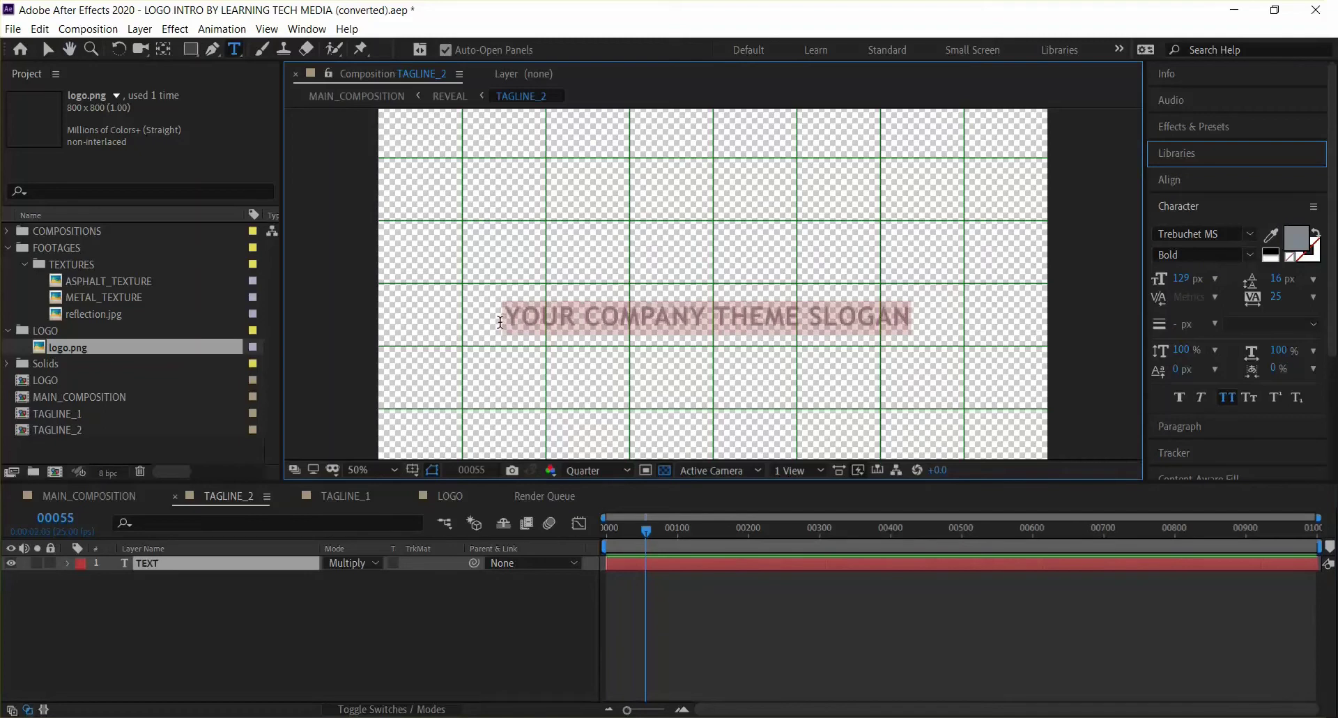
pyautogui.press('BackSpace')
pyautogui.write('ICT')
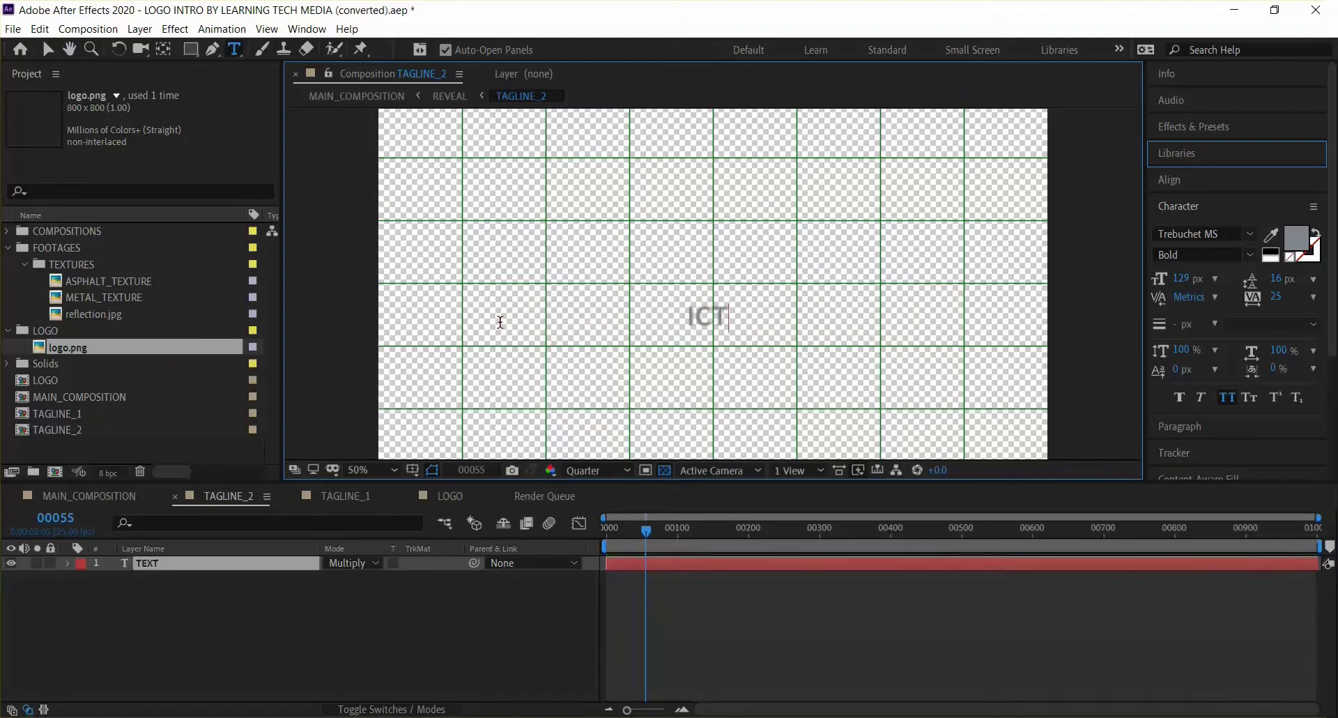
pyautogui.write(' ED')
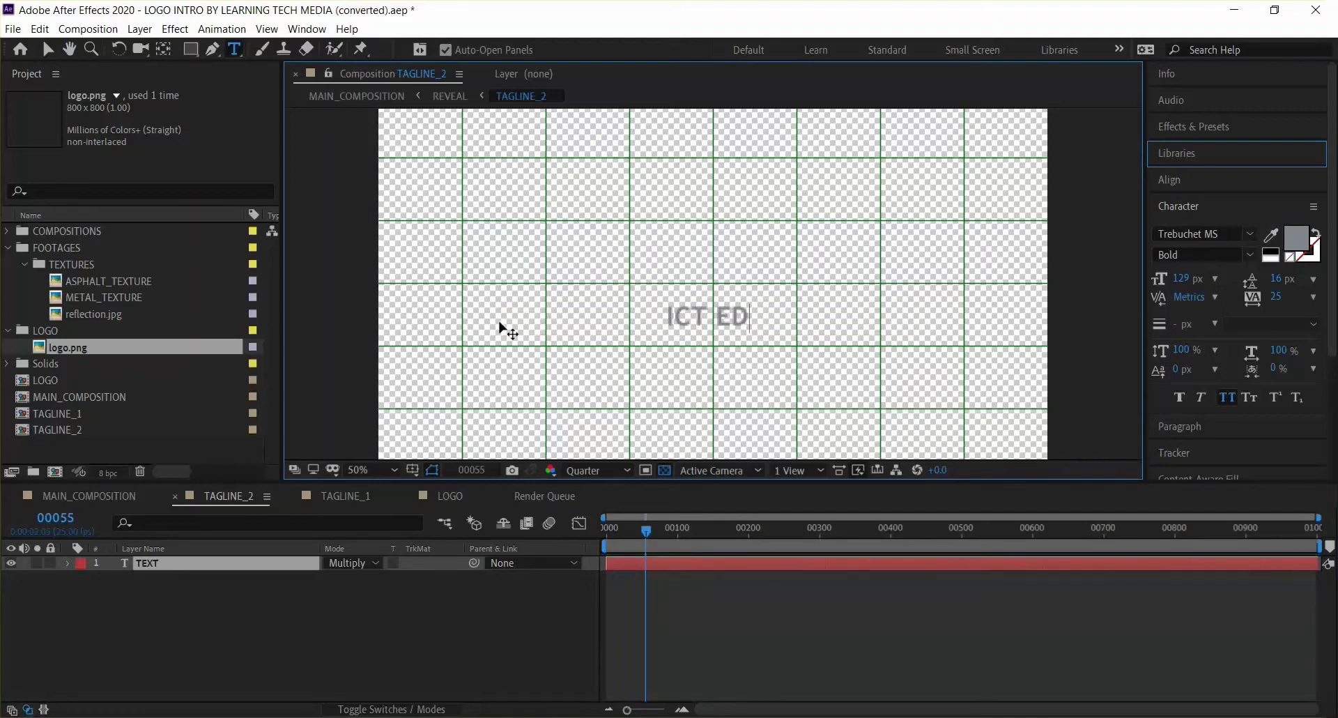
pyautogui.write('UCATION 7')
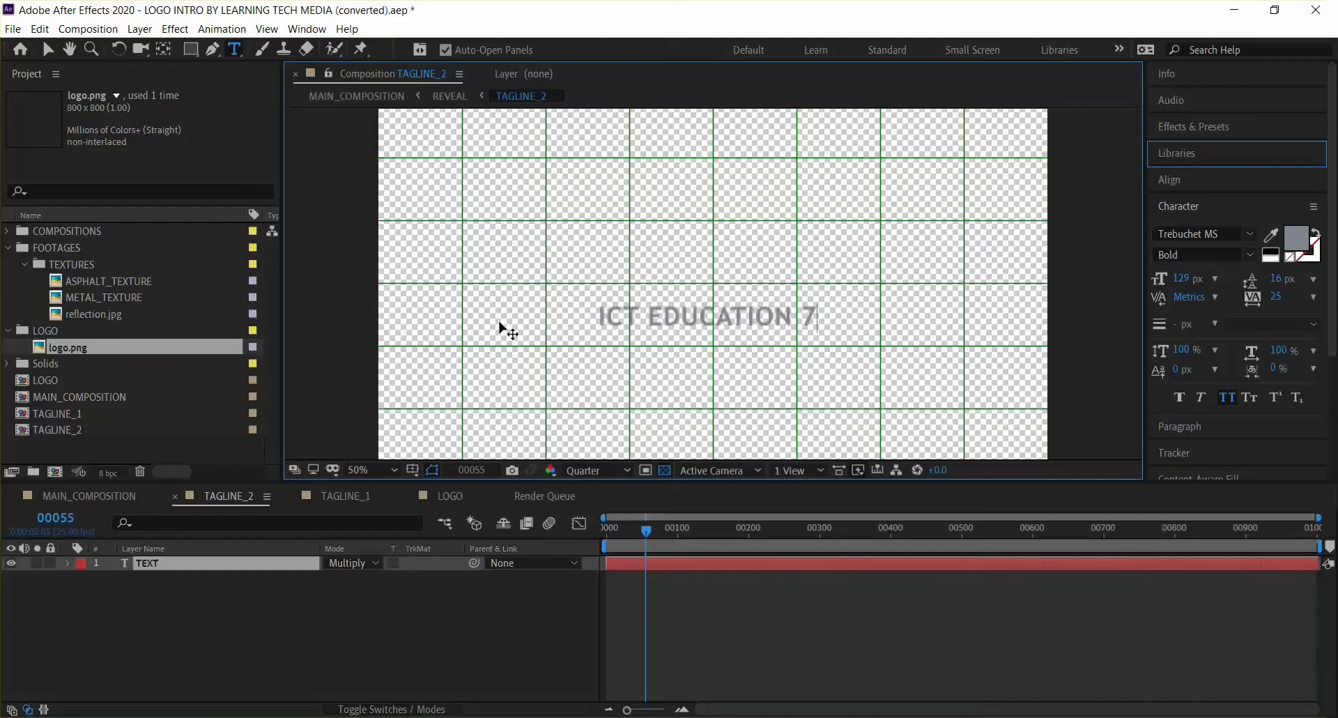
pyautogui.press('BackSpace')
pyautogui.write('& ')
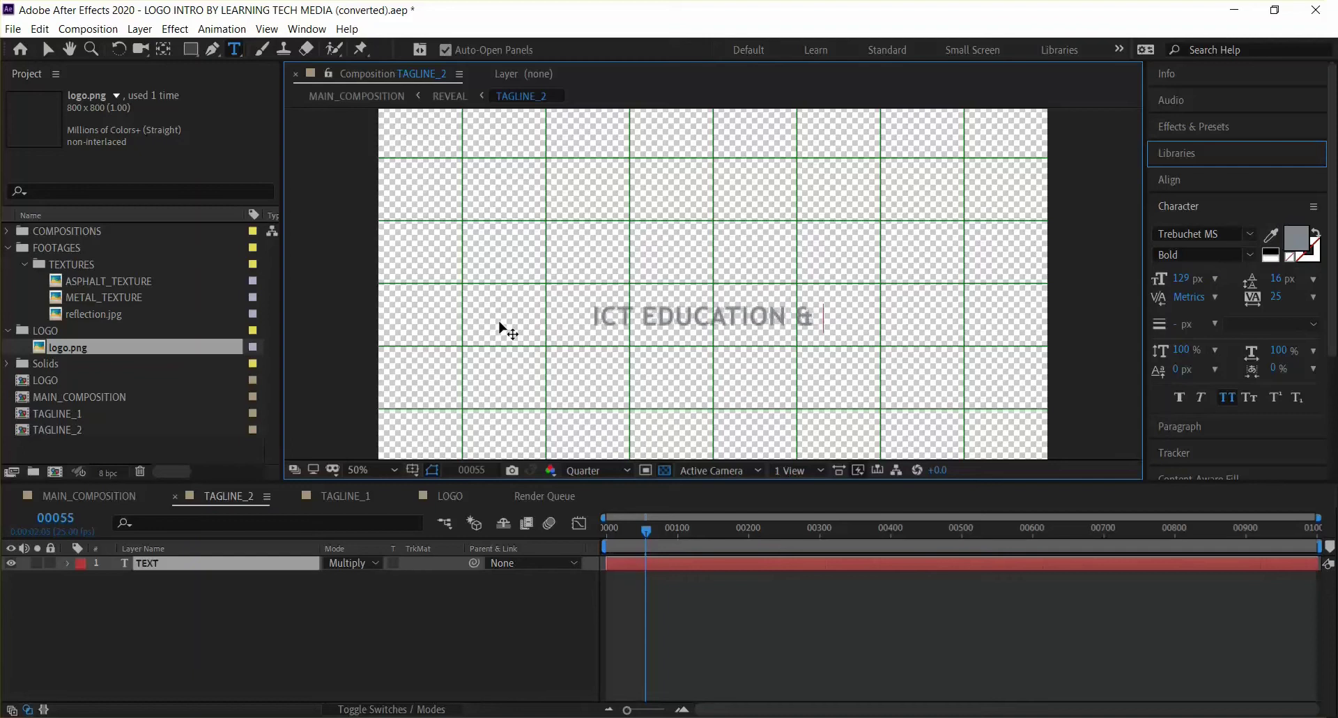
pyautogui.write('TECH ')
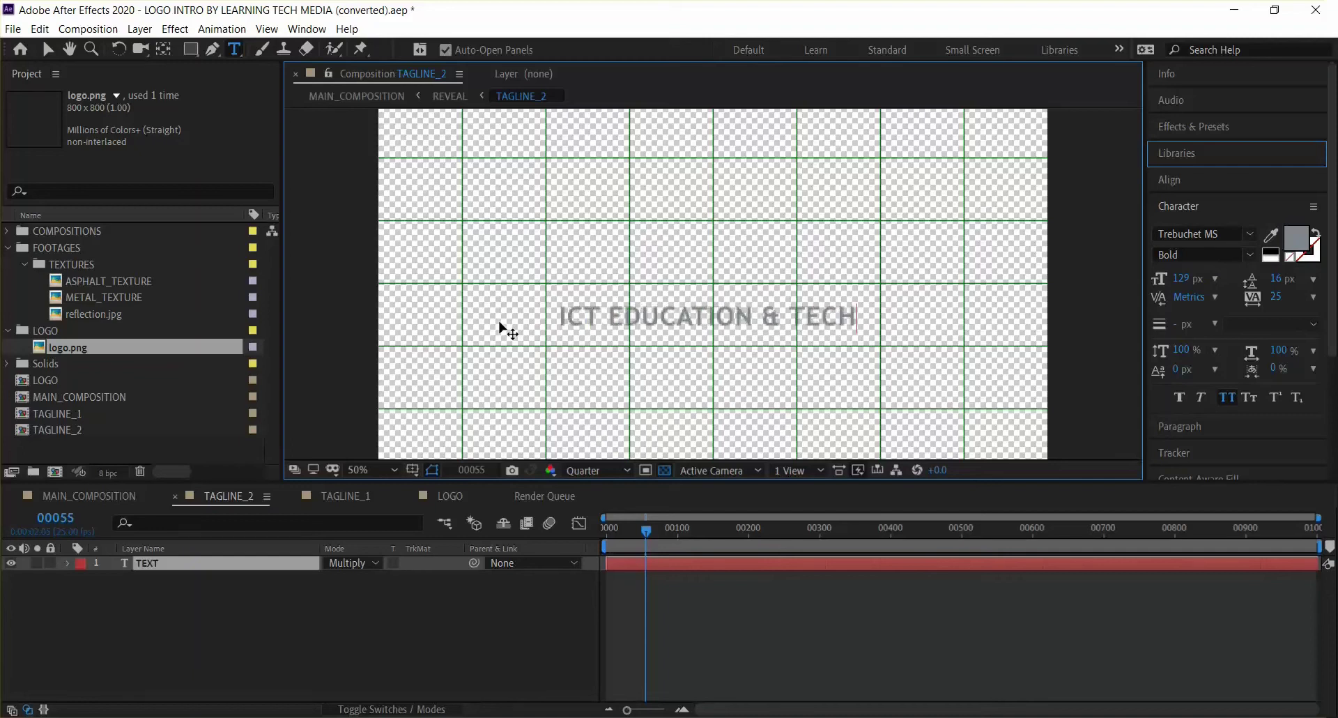
pyautogui.write('SOLUTIONS')
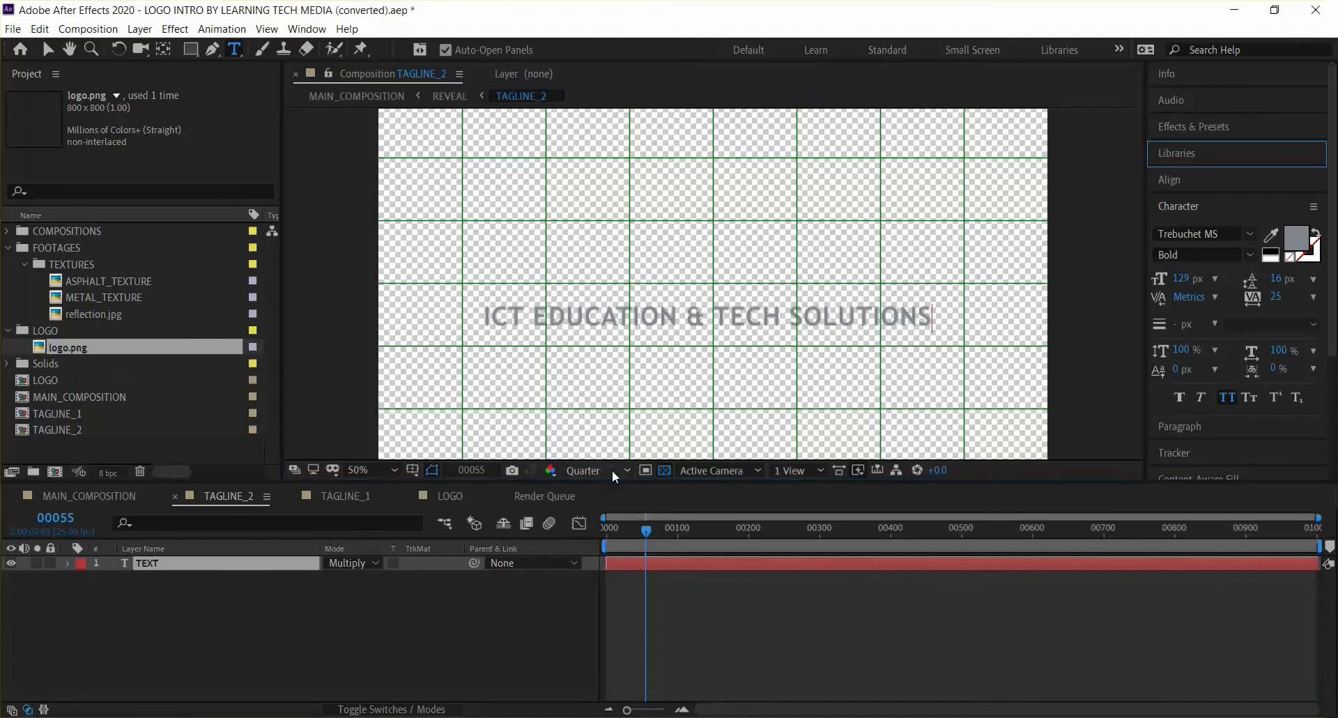
pyautogui.click(708, 561)
# - Rewind TAGLINE_2 and preview the new slogan's animation
pyautogui.moveTo(641, 530); pyautogui.dragTo(588, 534)
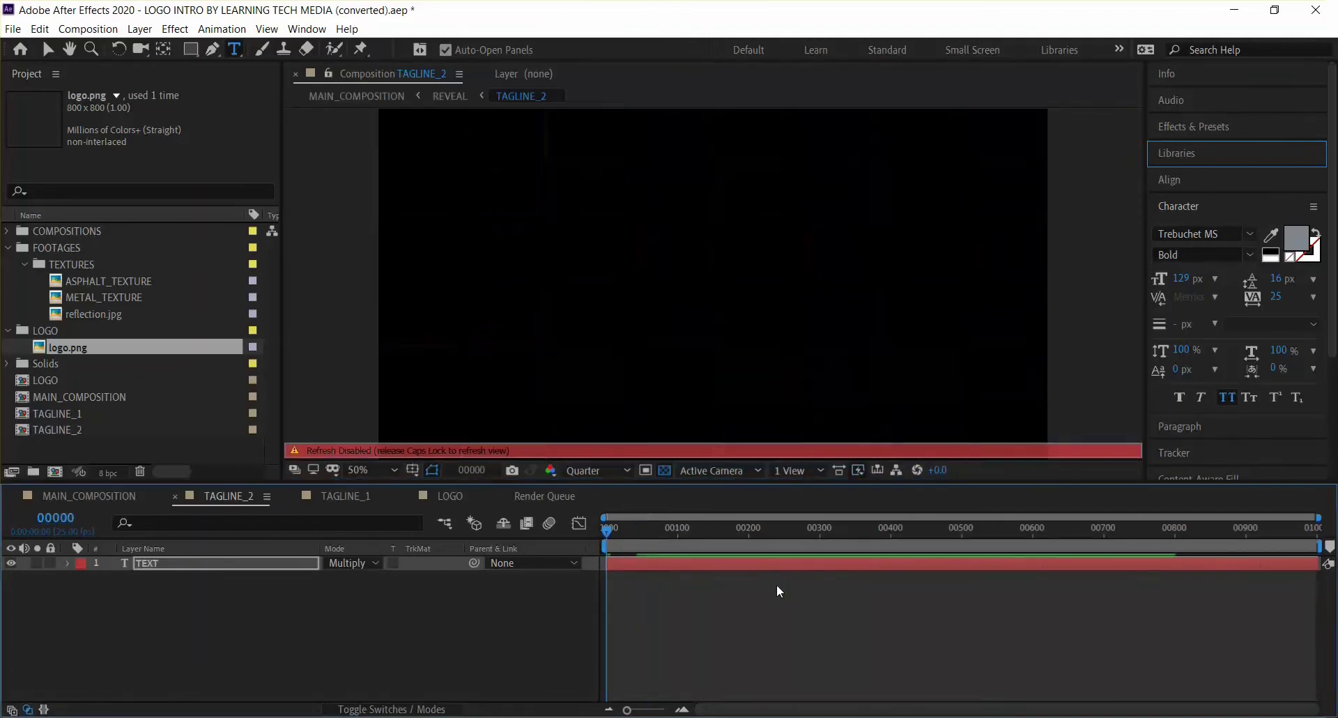
pyautogui.press('capslock')
pyautogui.press('space')
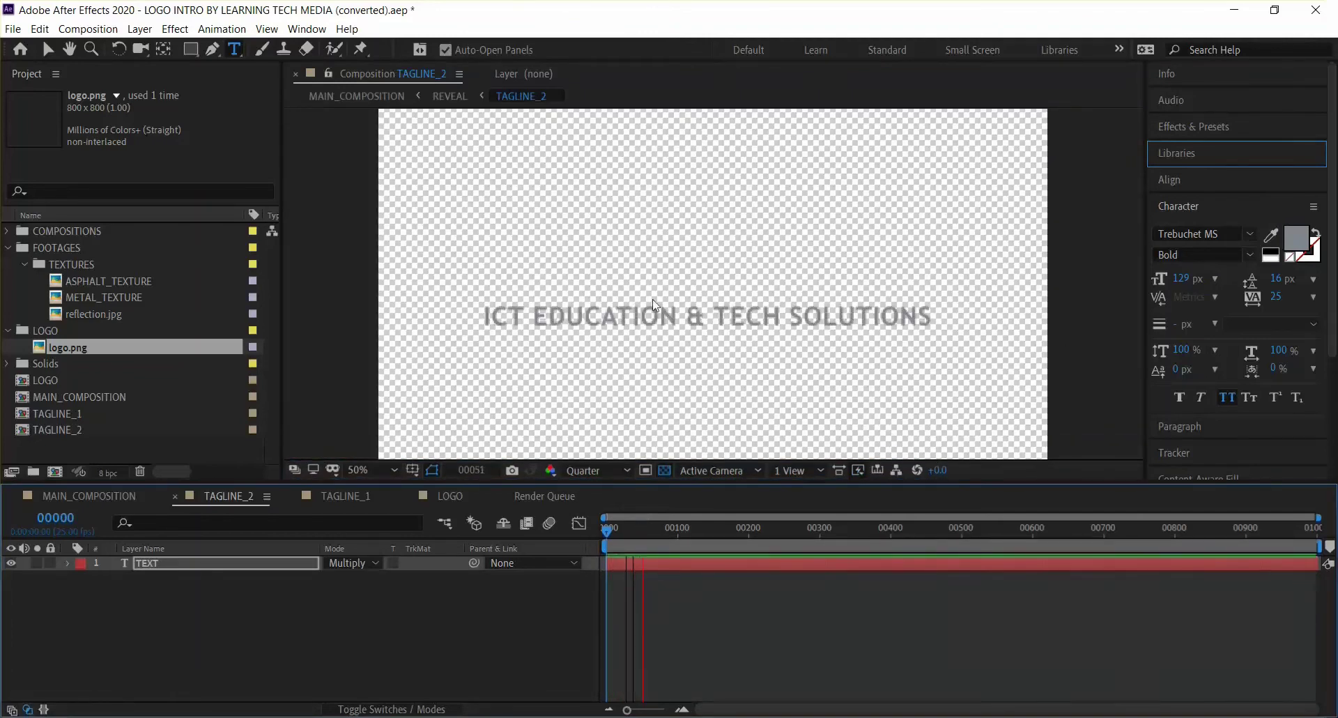
pyautogui.press('space')
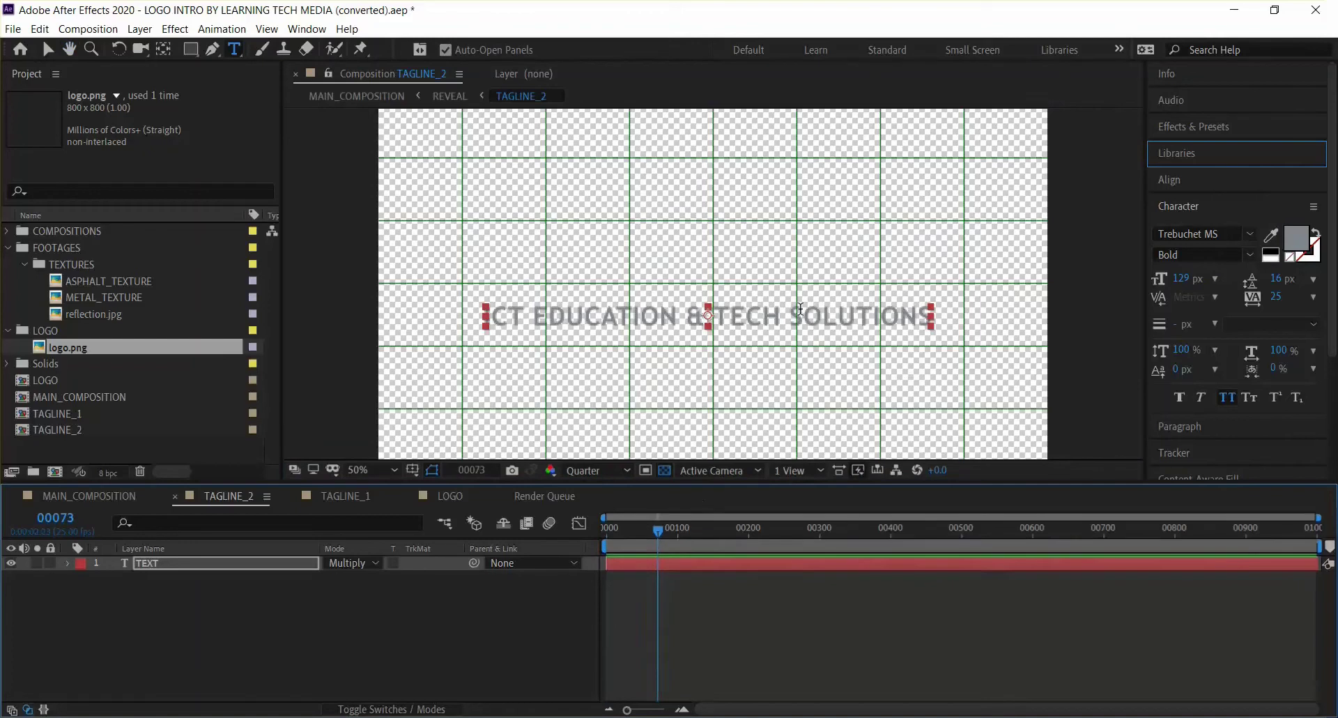
# - Rewind MAIN_COMPOSITION to frame 00000 with live viewer updates restored
pyautogui.click(103, 496)
pyautogui.press('capslock')
pyautogui.moveTo(1173, 528); pyautogui.dragTo(576, 559)
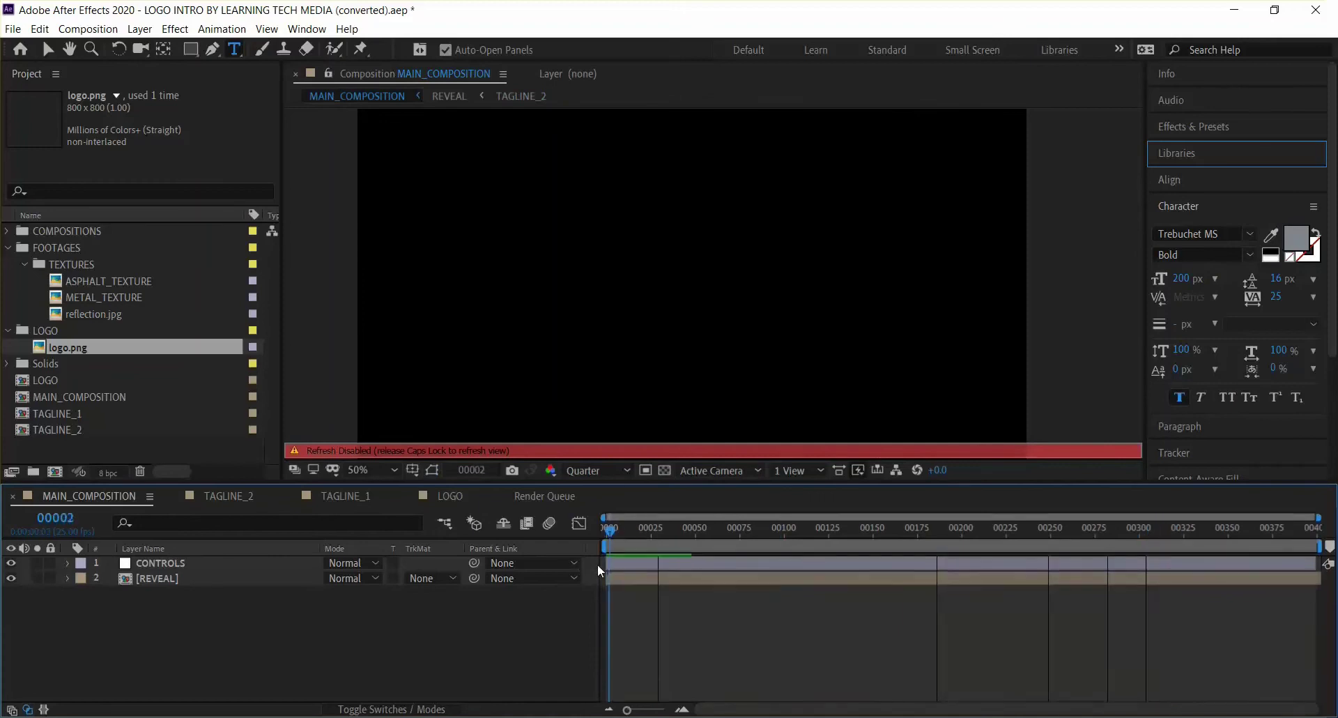
pyautogui.press('capslock')
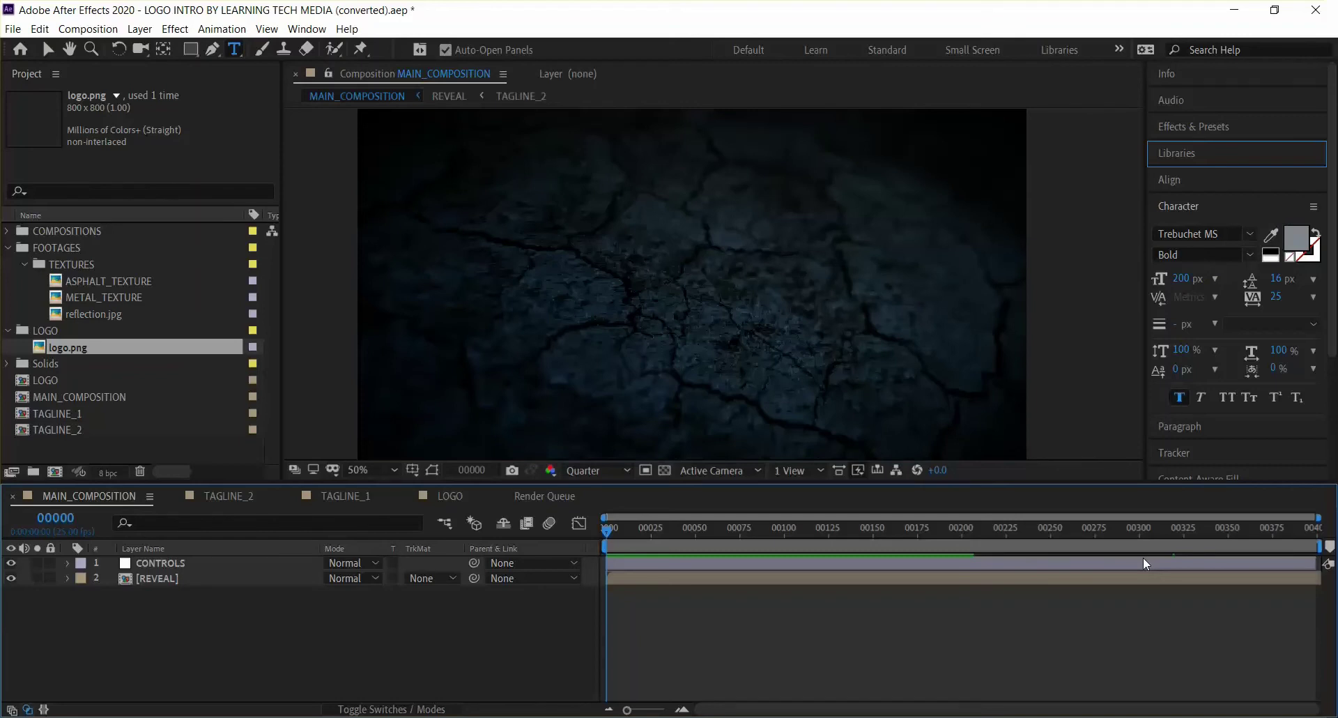
pyautogui.click(340, 495)
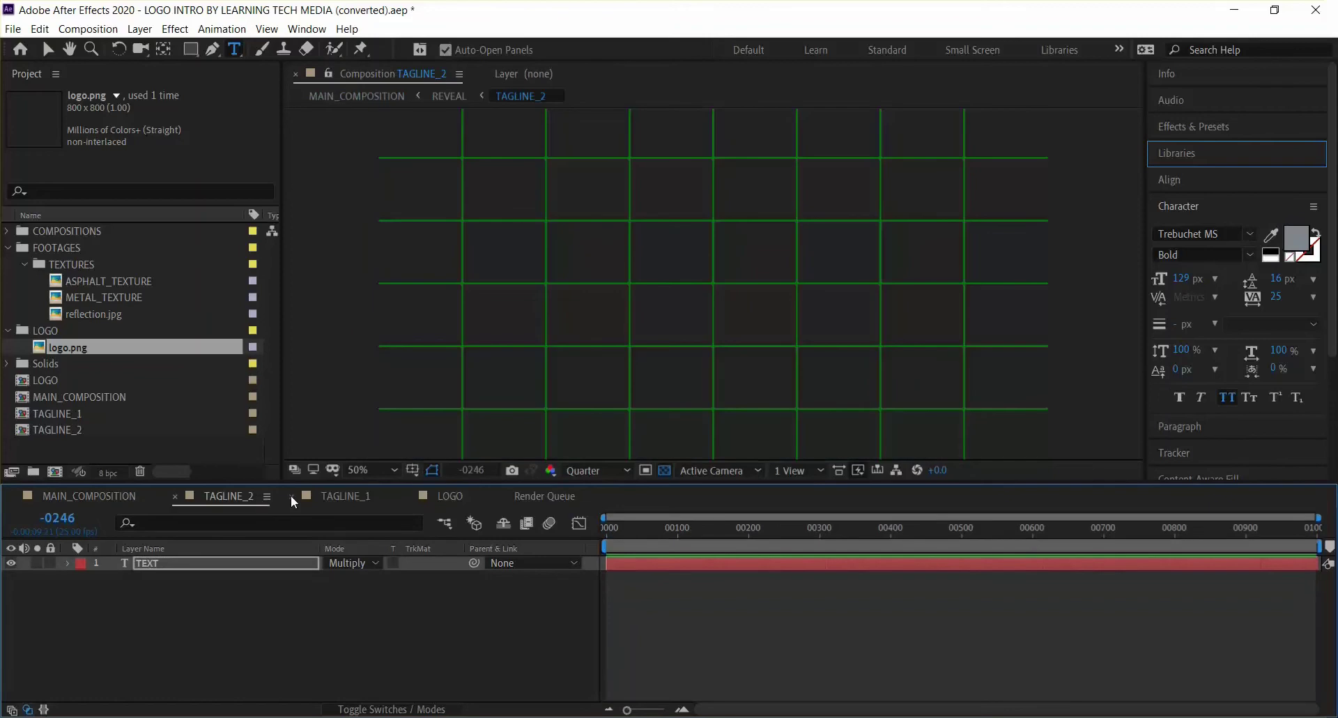
# - Preview and scrub the LOGO composition to verify the red LTM logo, then return to MAIN_COMPOSITION
pyautogui.click(447, 505)
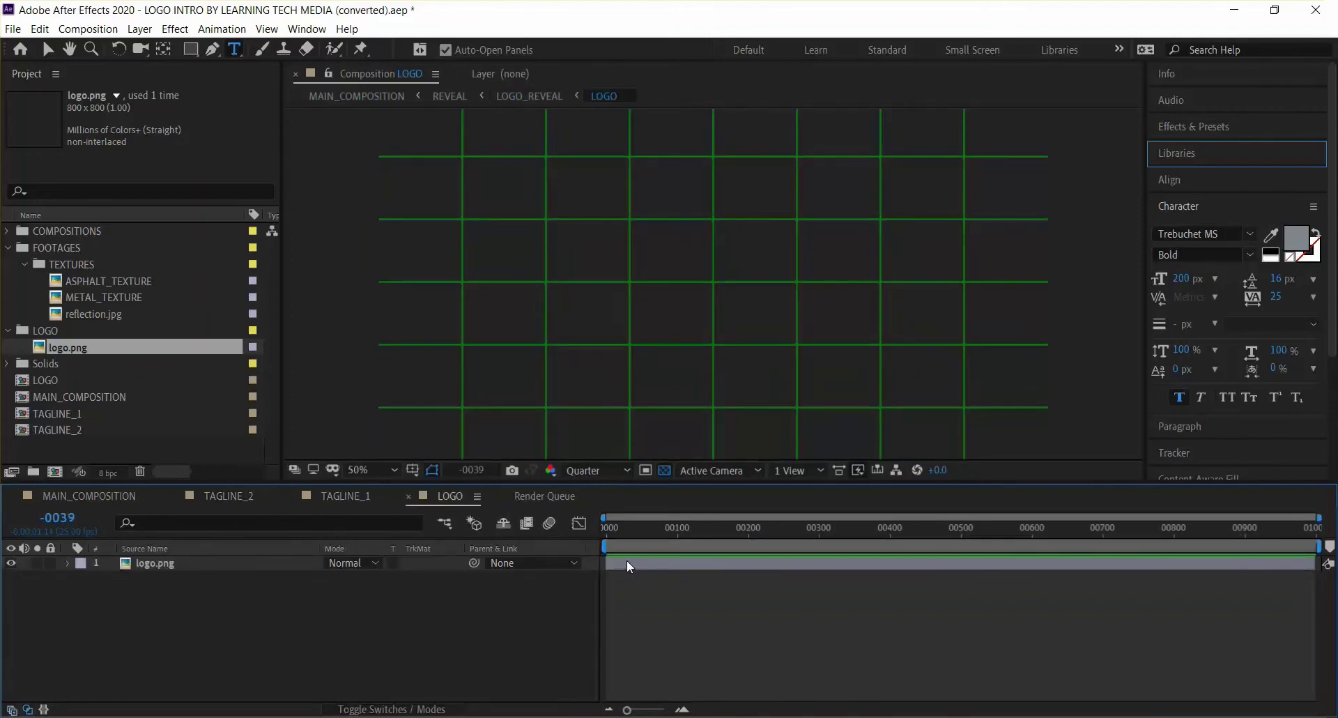
pyautogui.press('space')
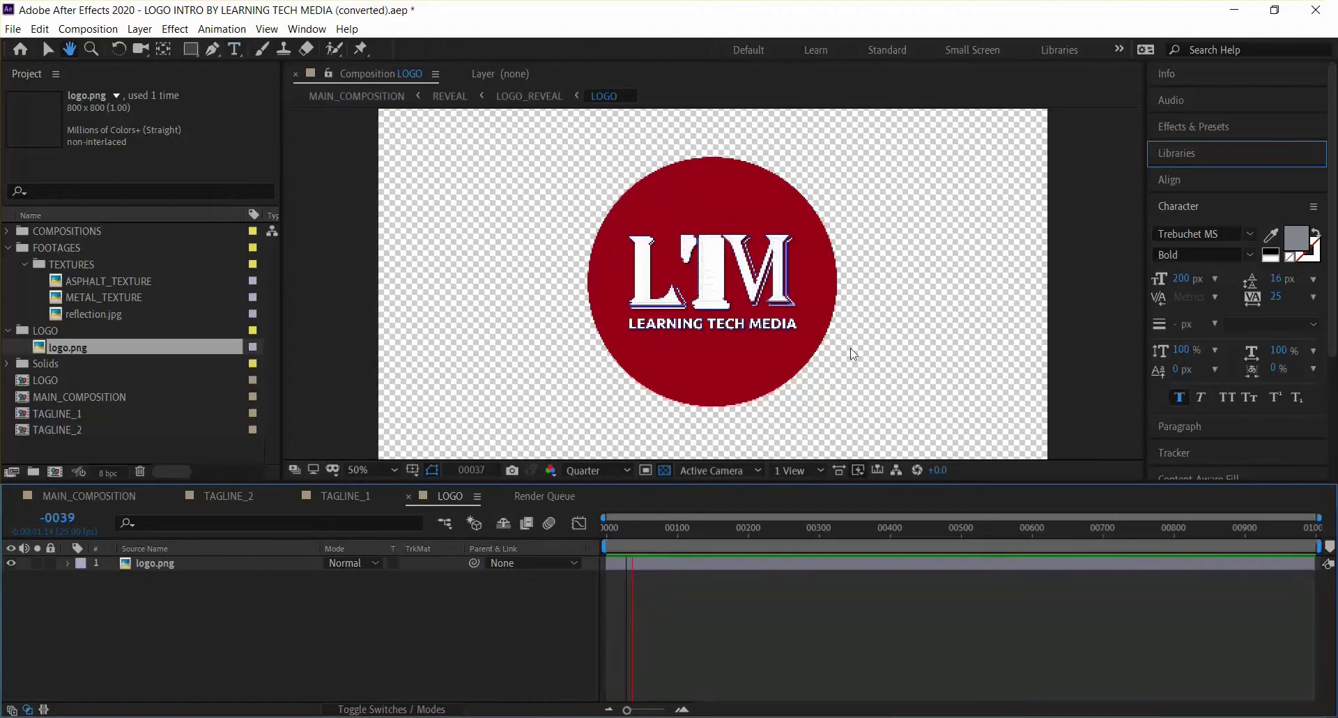
pyautogui.press('space')
pyautogui.hotkey('ctrl', "'")
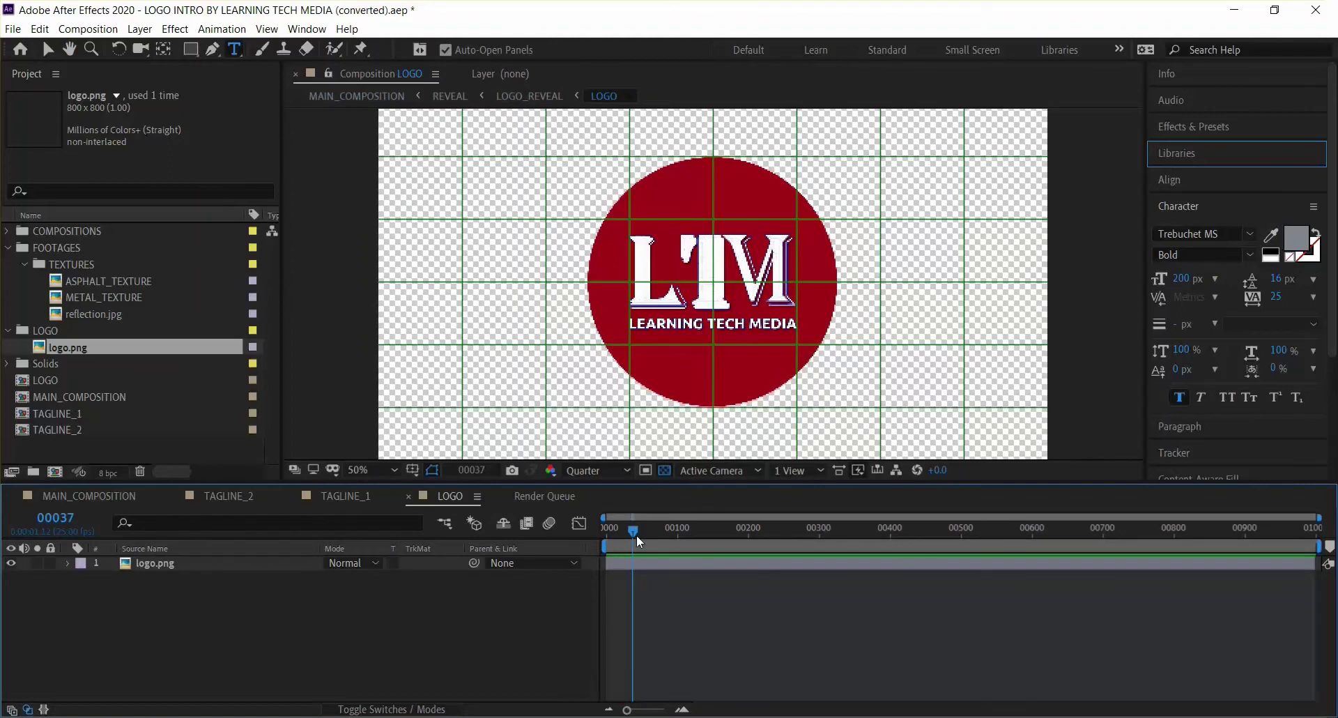
pyautogui.moveTo(637, 534); pyautogui.dragTo(642, 532)
pyautogui.moveTo(641, 531); pyautogui.dragTo(605, 532)
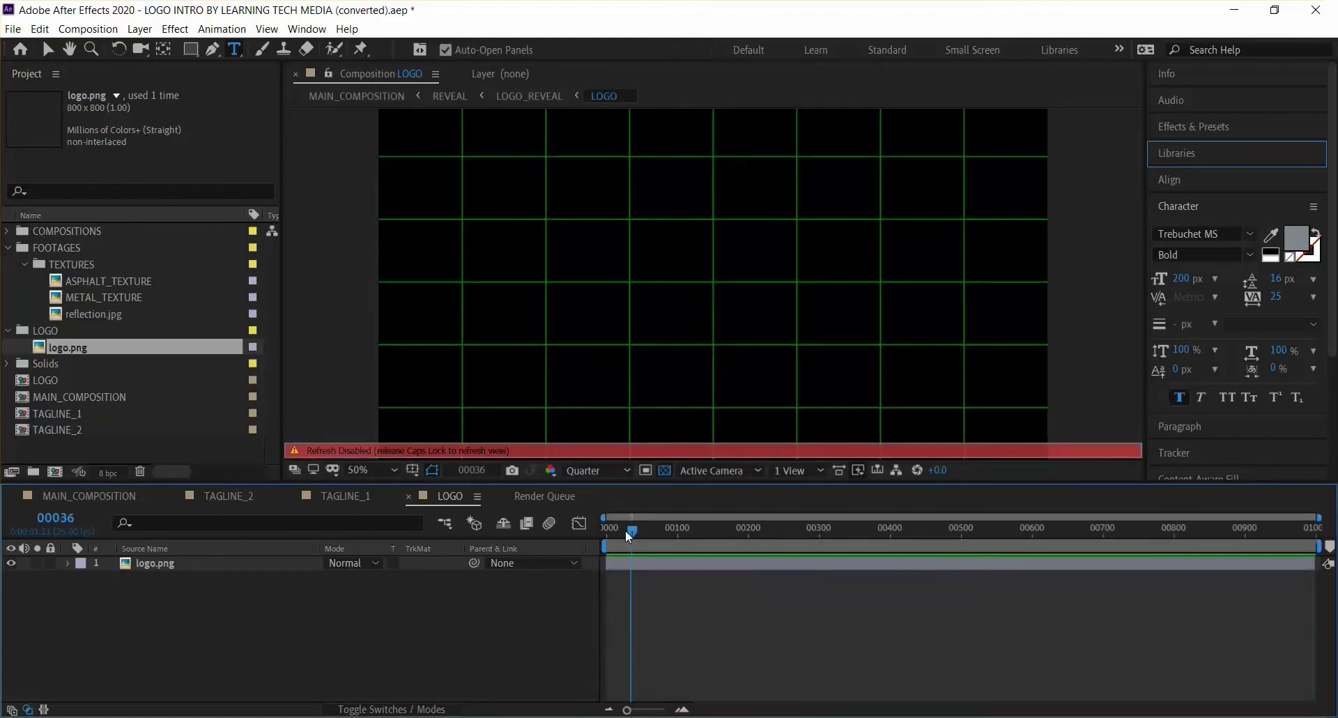
pyautogui.click(89, 495)
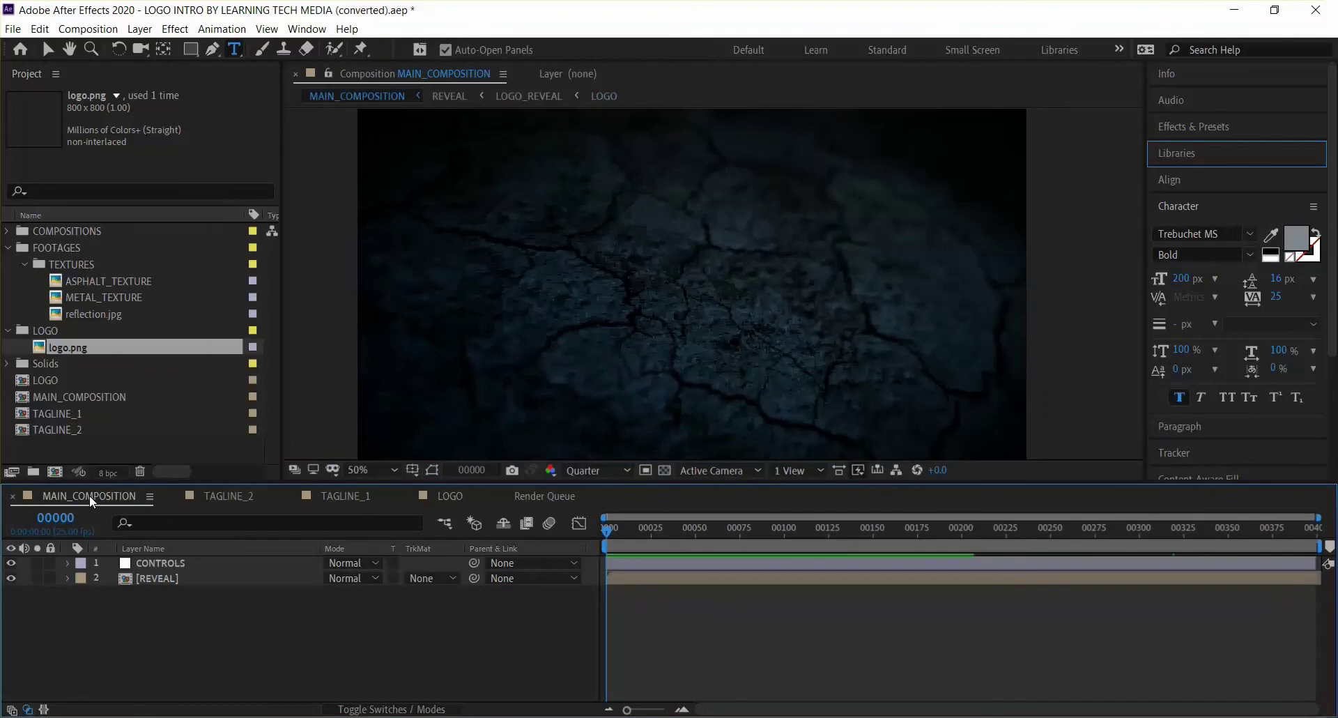
pyautogui.press('space')
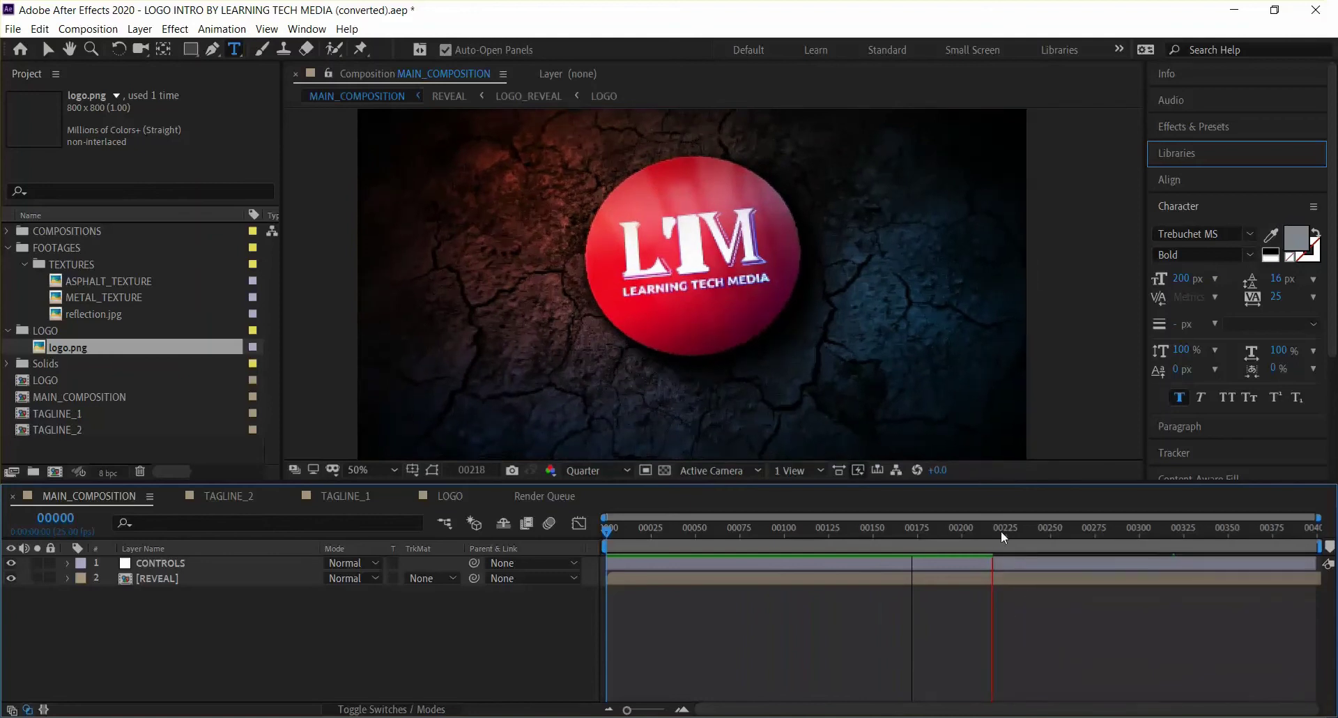
pyautogui.press('space')
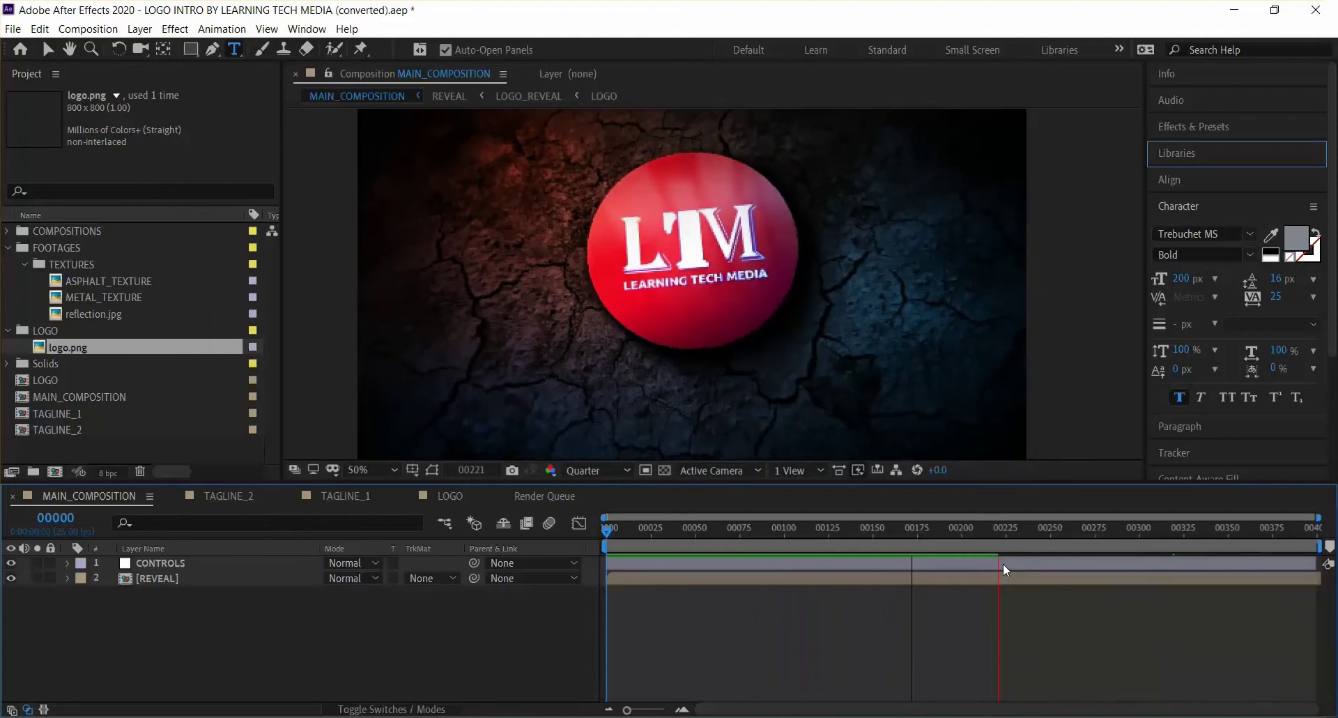
pyautogui.moveTo(998, 534); pyautogui.dragTo(570, 579)
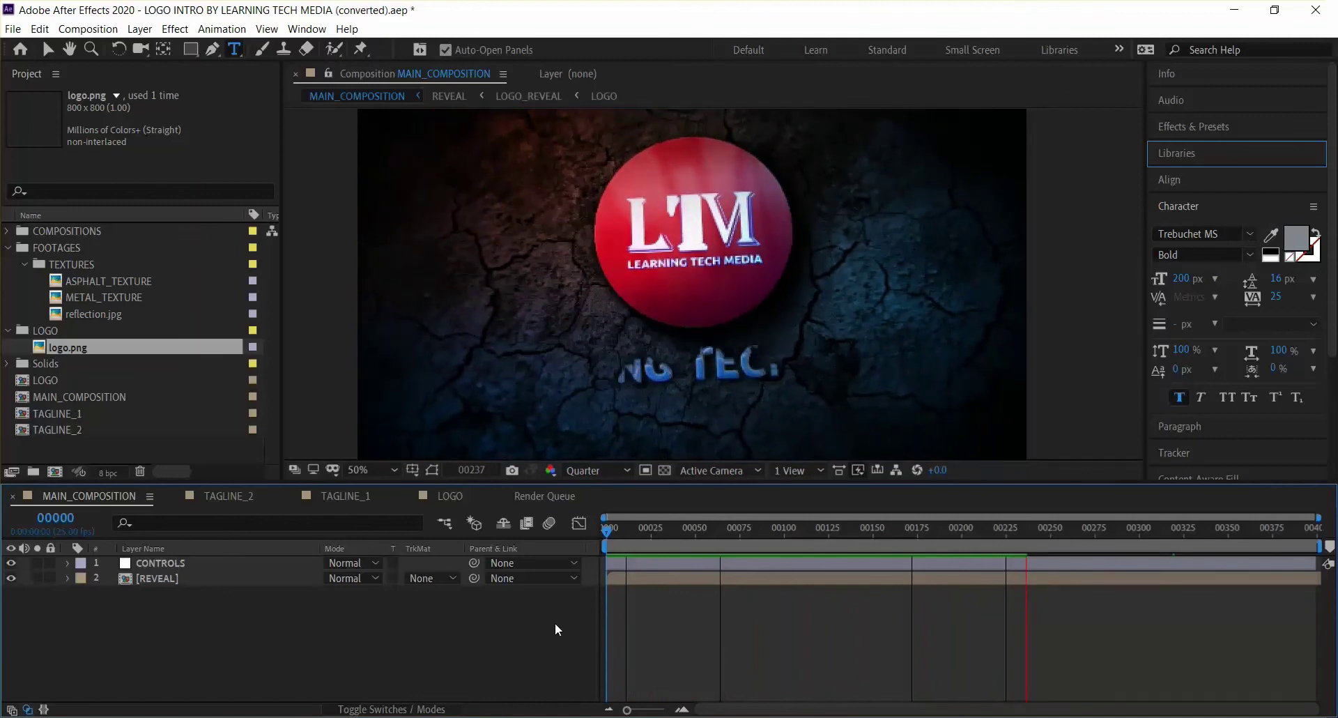
pyautogui.press('space')
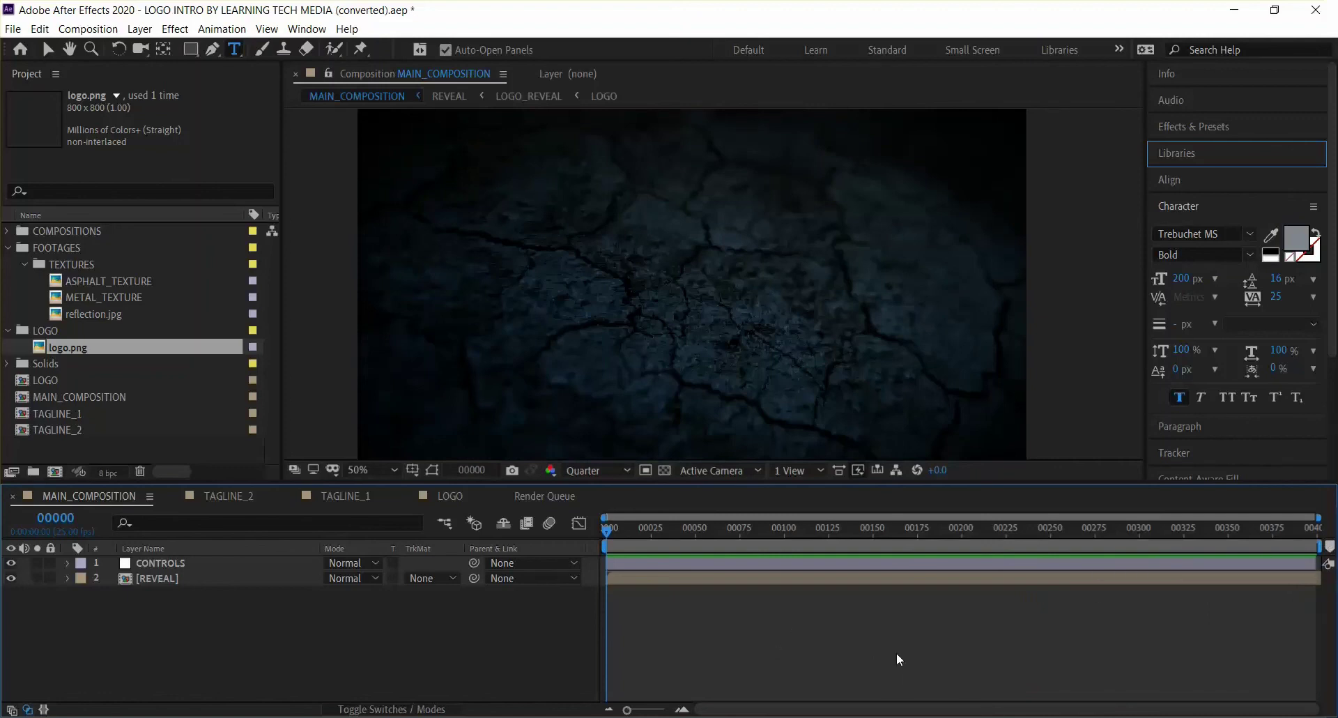
# - Play MAIN_COMPOSITION from frame 00000 to watch the finished intro
pyautogui.press('space')
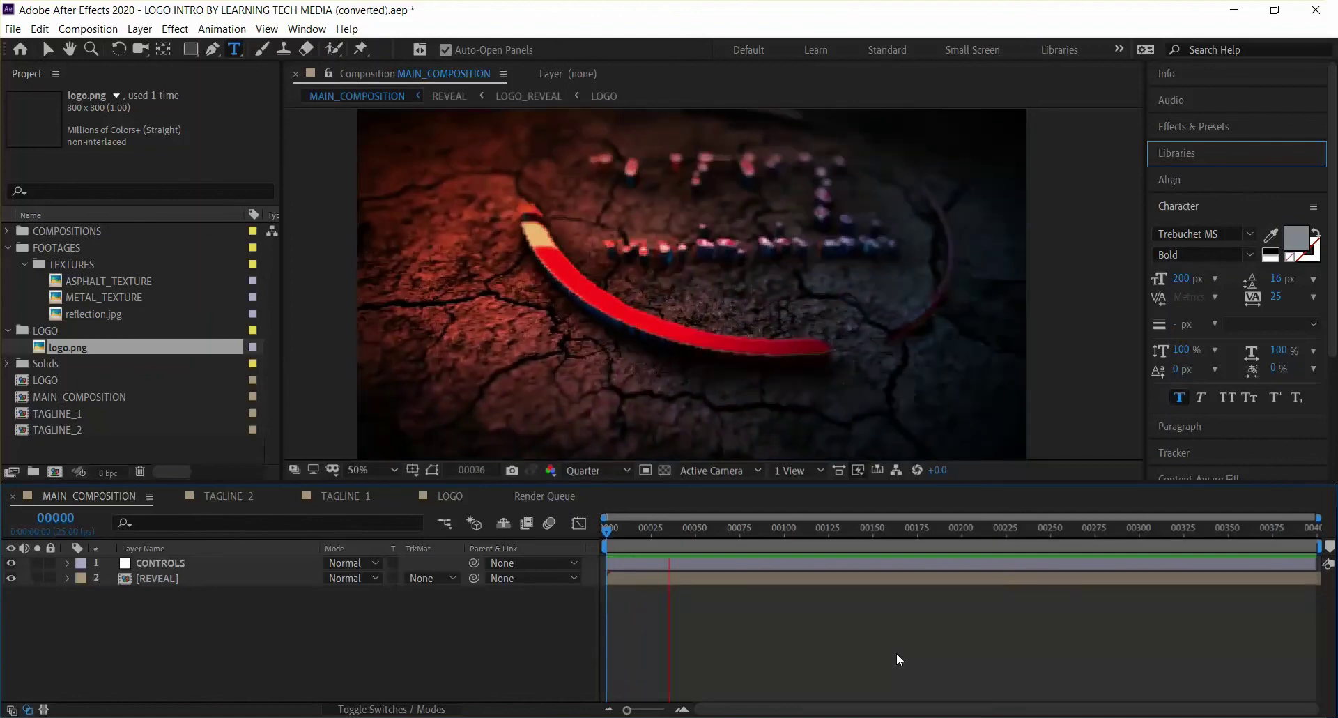